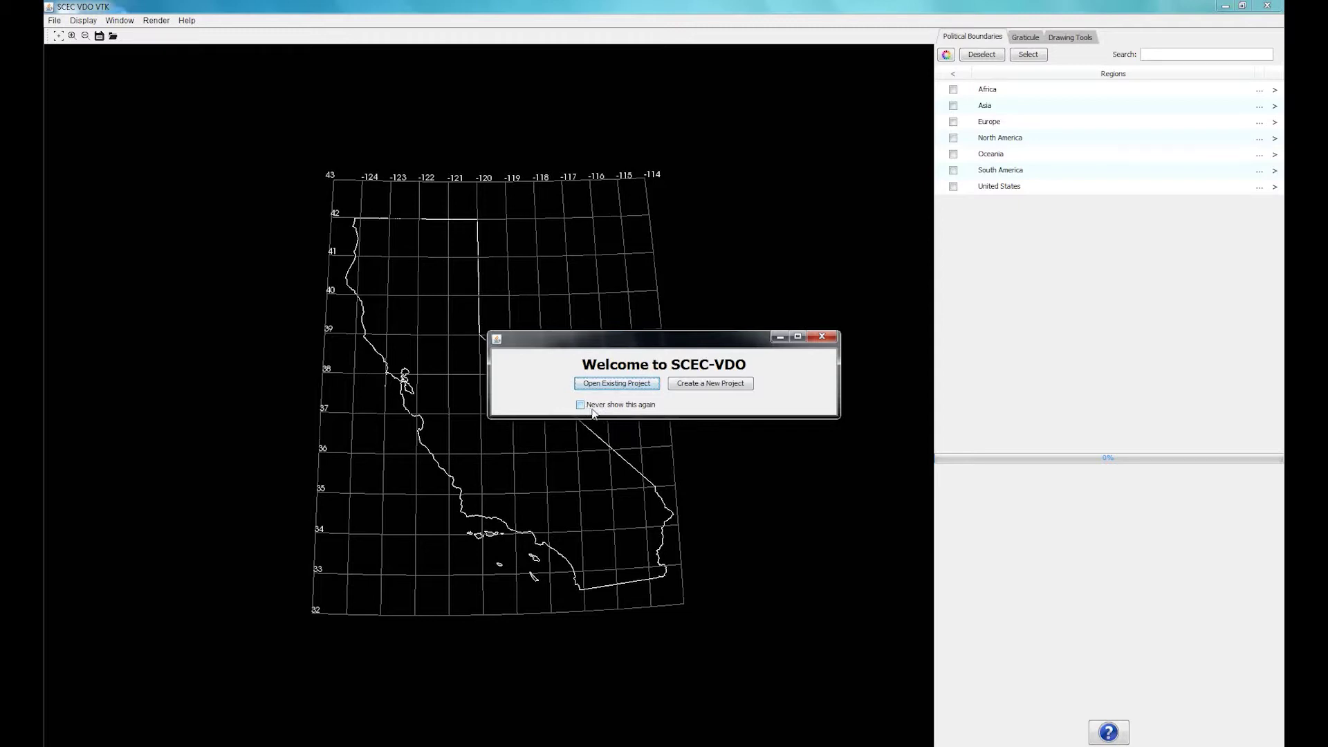
# Create a new project saved as 'My project' in My Documents, then open and close the Help menu.
pyautogui.click(713, 386)
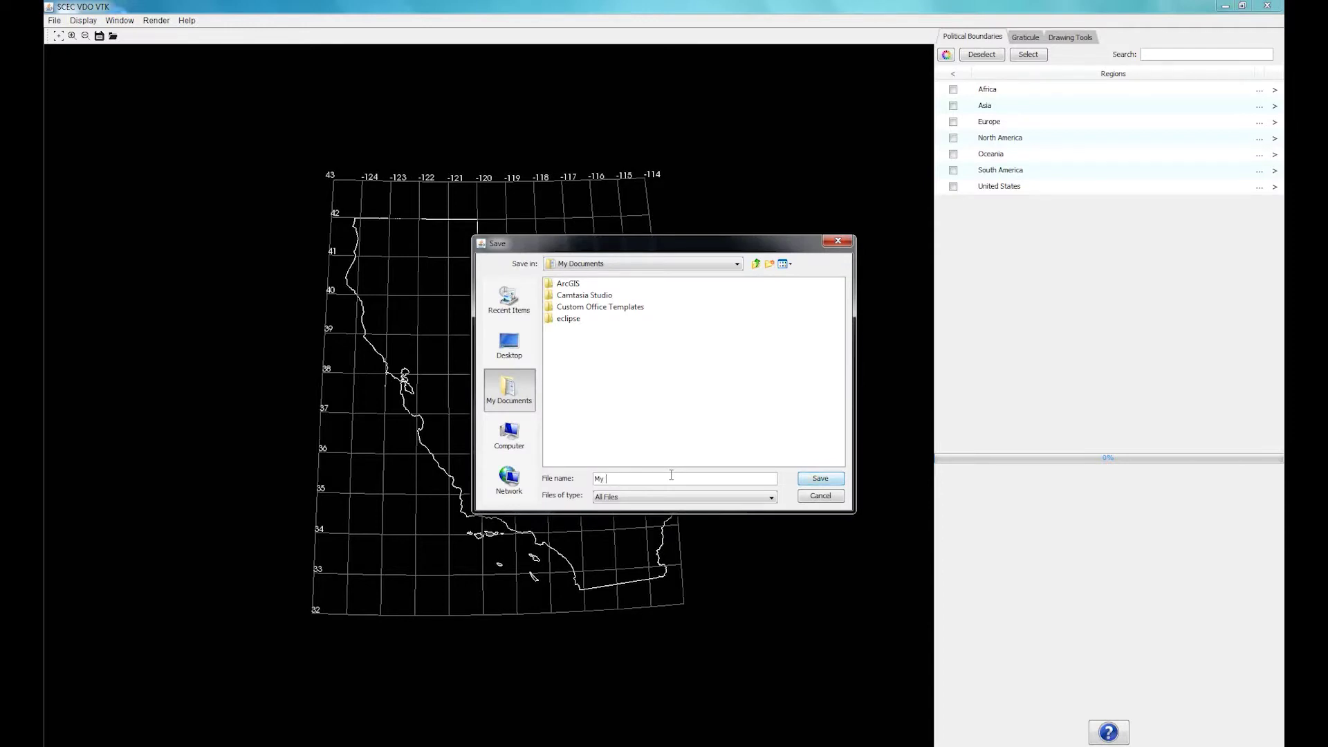
pyautogui.click(808, 480)
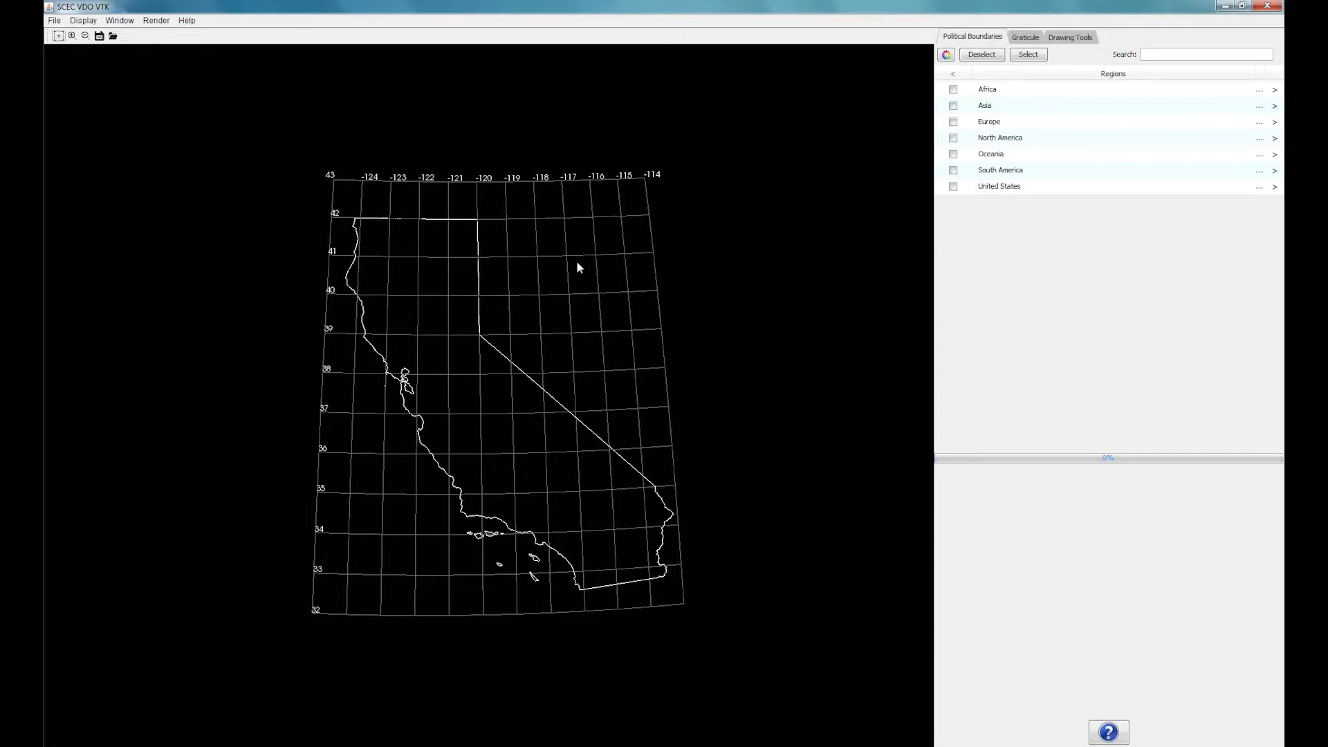
pyautogui.click(189, 22)
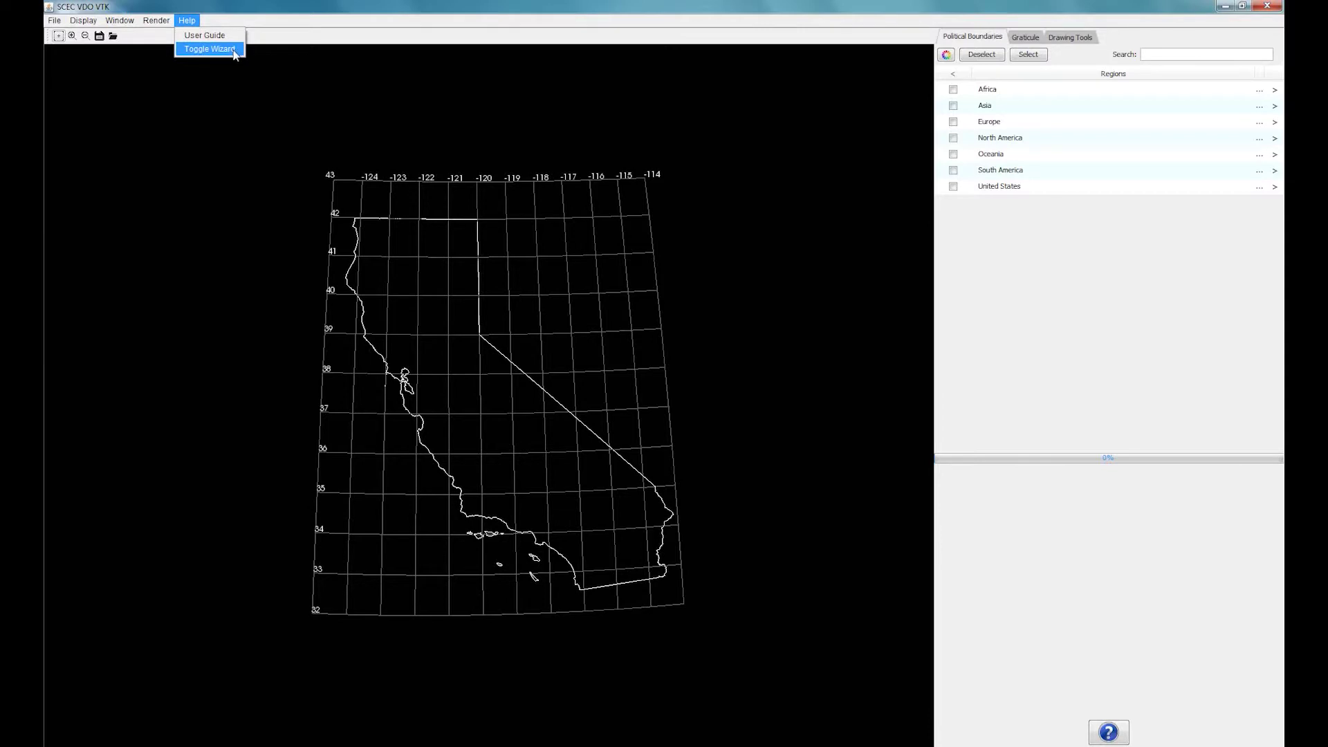
pyautogui.click(294, 44)
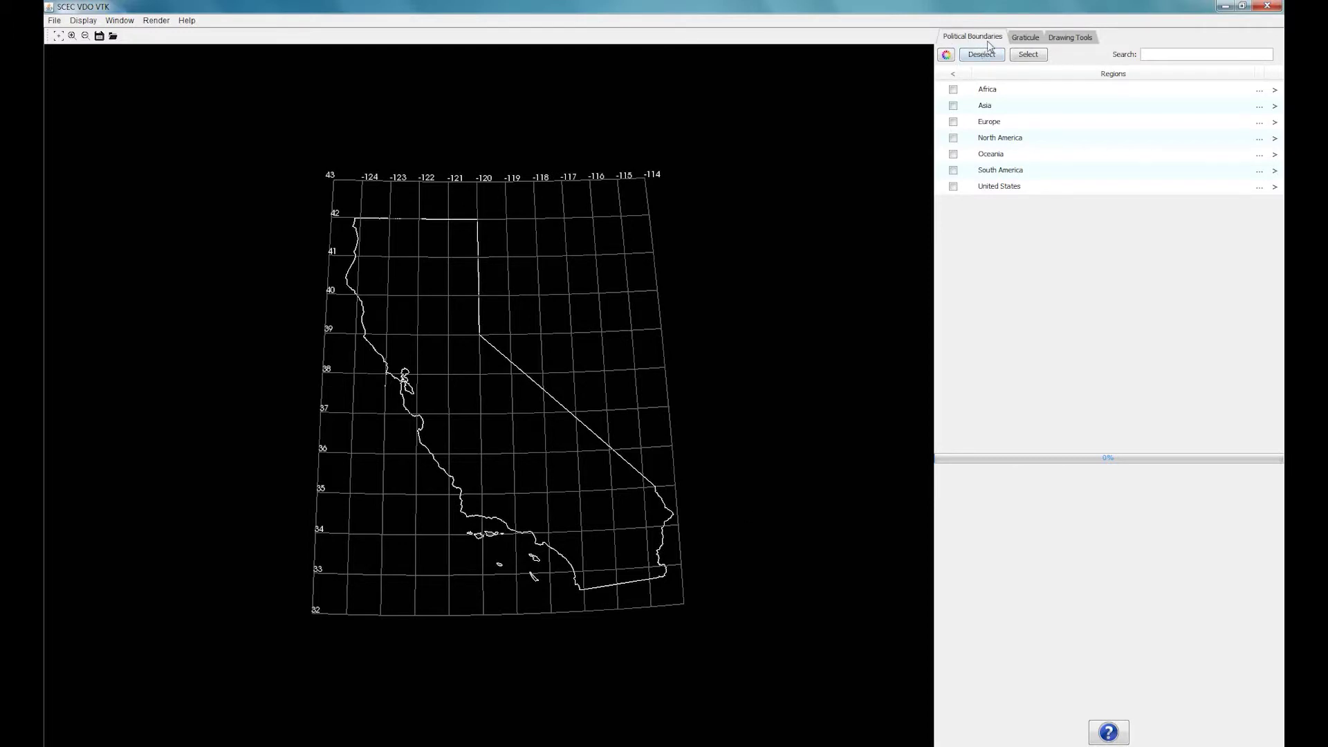
pyautogui.click(1027, 38)
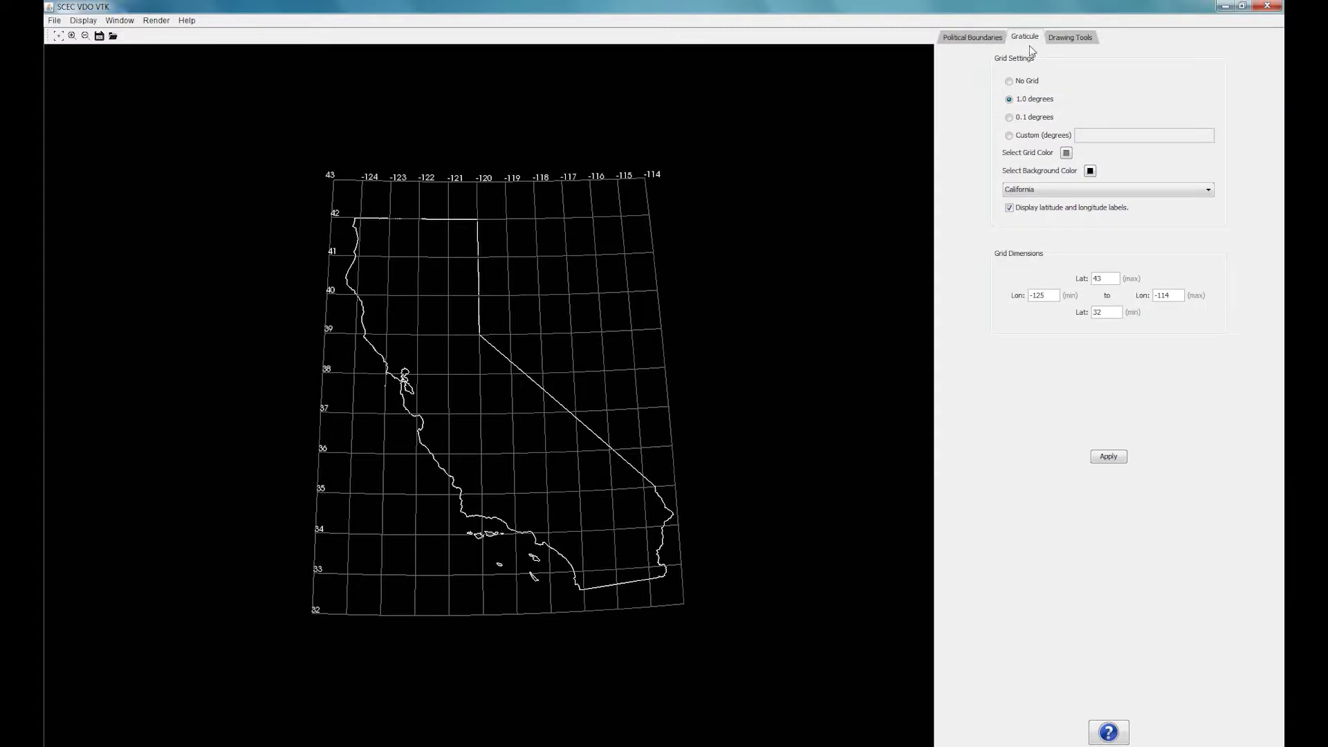
pyautogui.click(1080, 39)
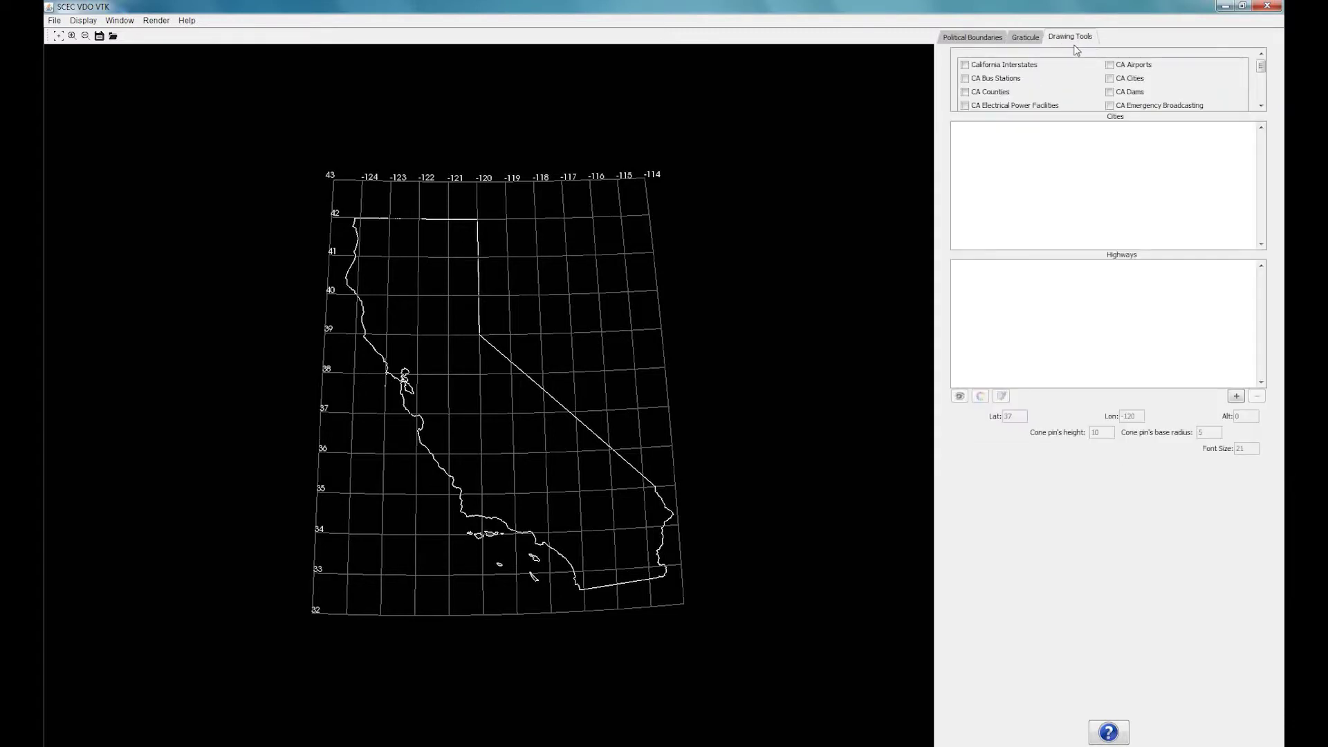
pyautogui.click(961, 38)
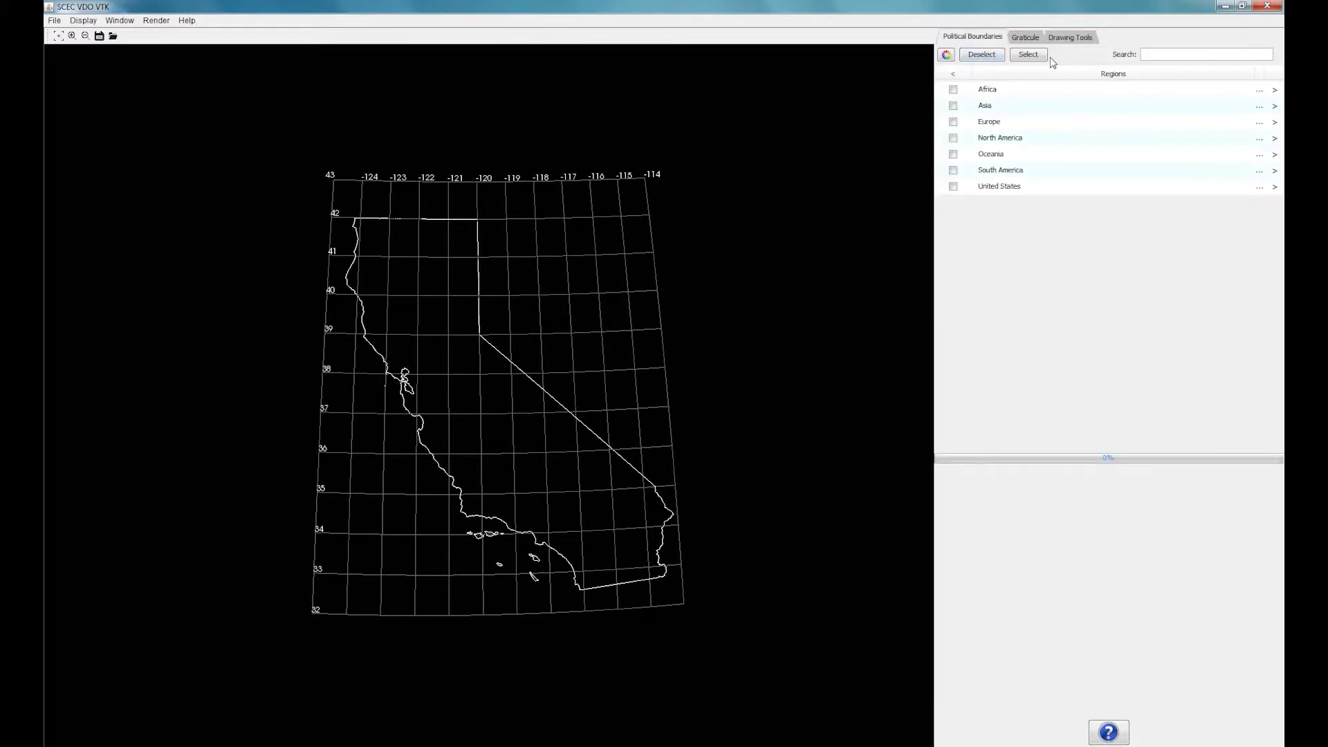
pyautogui.click(90, 21)
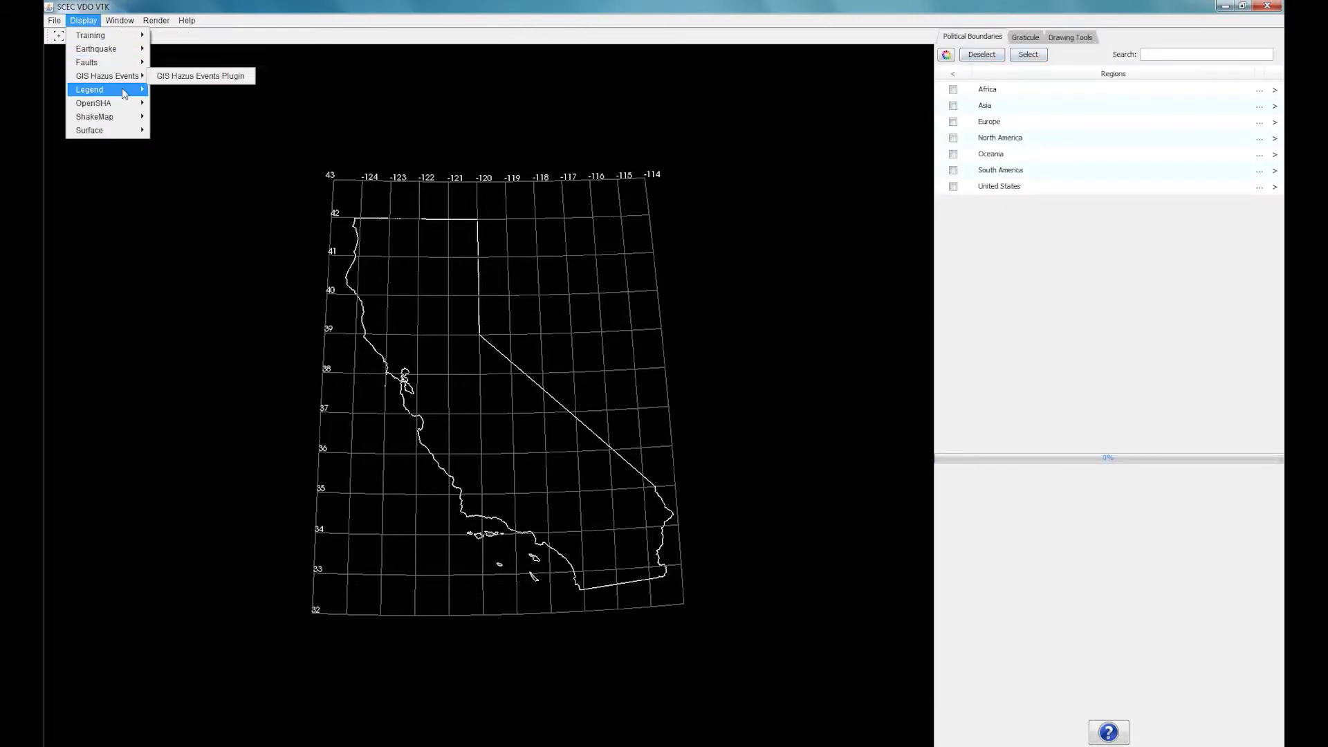
pyautogui.moveTo(129, 108)
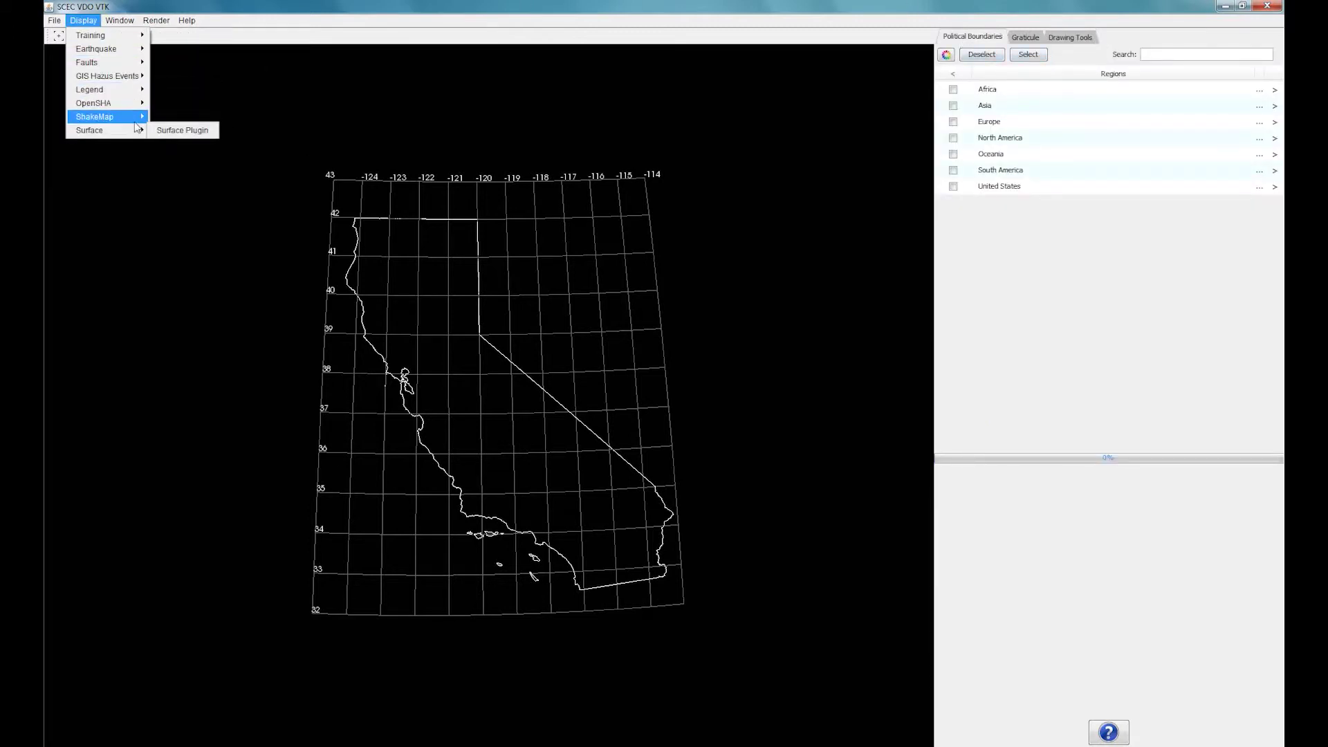
pyautogui.moveTo(133, 37)
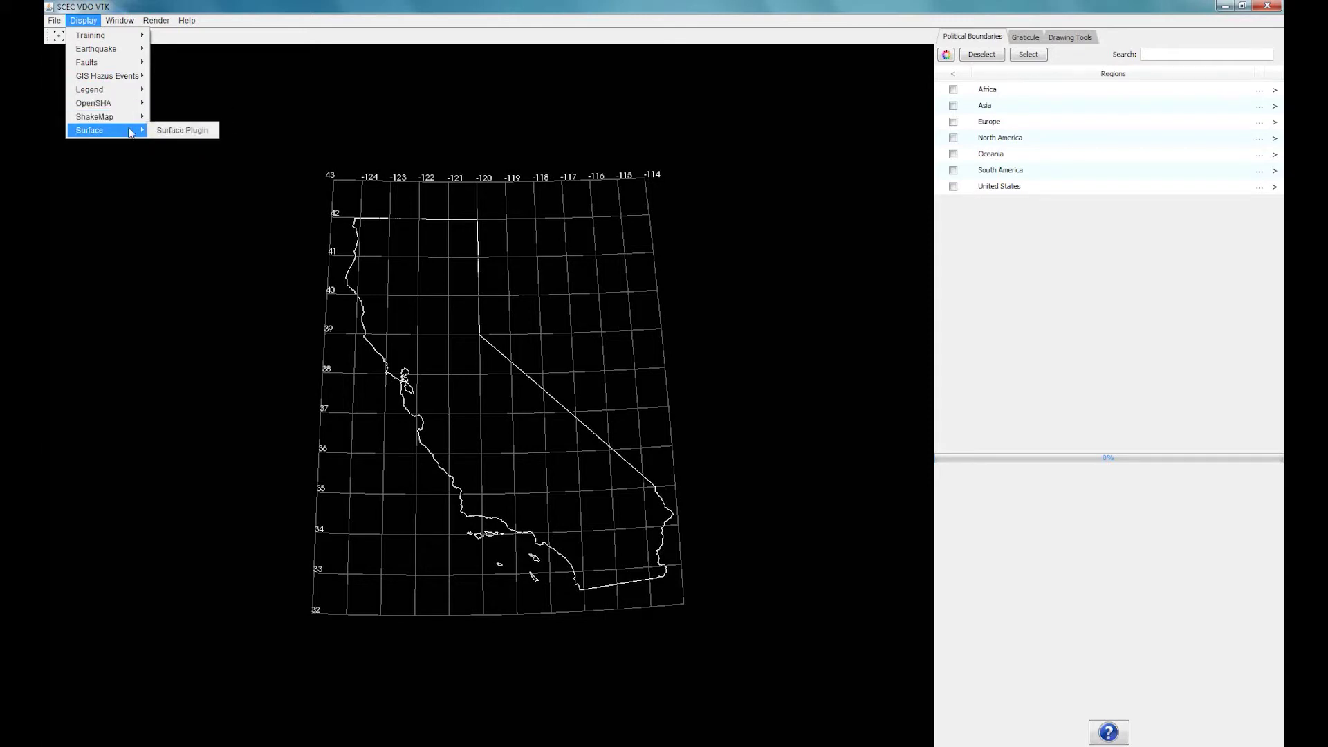
pyautogui.click(308, 88)
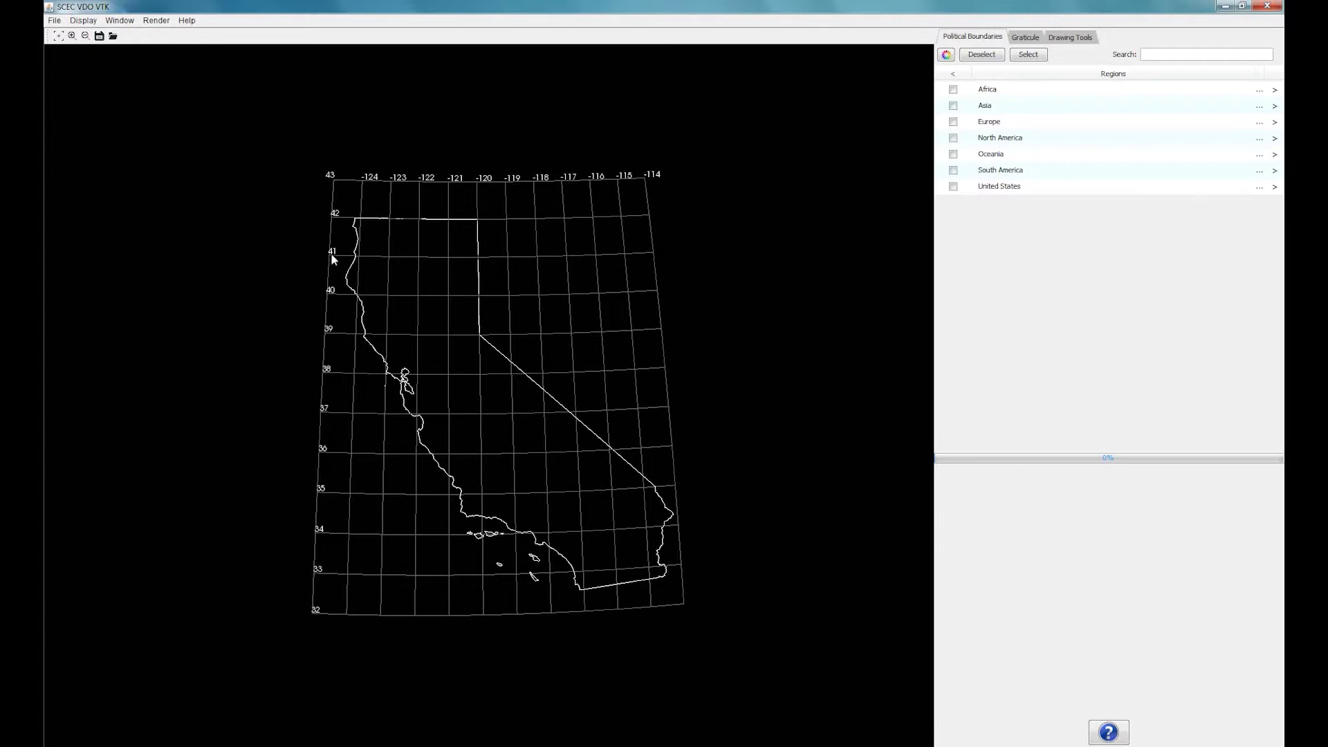
# Rotate the California map, zoom it in and out twice, and open the Display plugin list.
pyautogui.moveTo(293, 258)
pyautogui.mouseDown()
pyautogui.moveTo(616, 297)
pyautogui.moveTo(699, 285)
pyautogui.moveTo(401, 279)
pyautogui.moveTo(305, 249)
pyautogui.moveTo(323, 236)
pyautogui.moveTo(300, 255)
pyautogui.mouseUp()
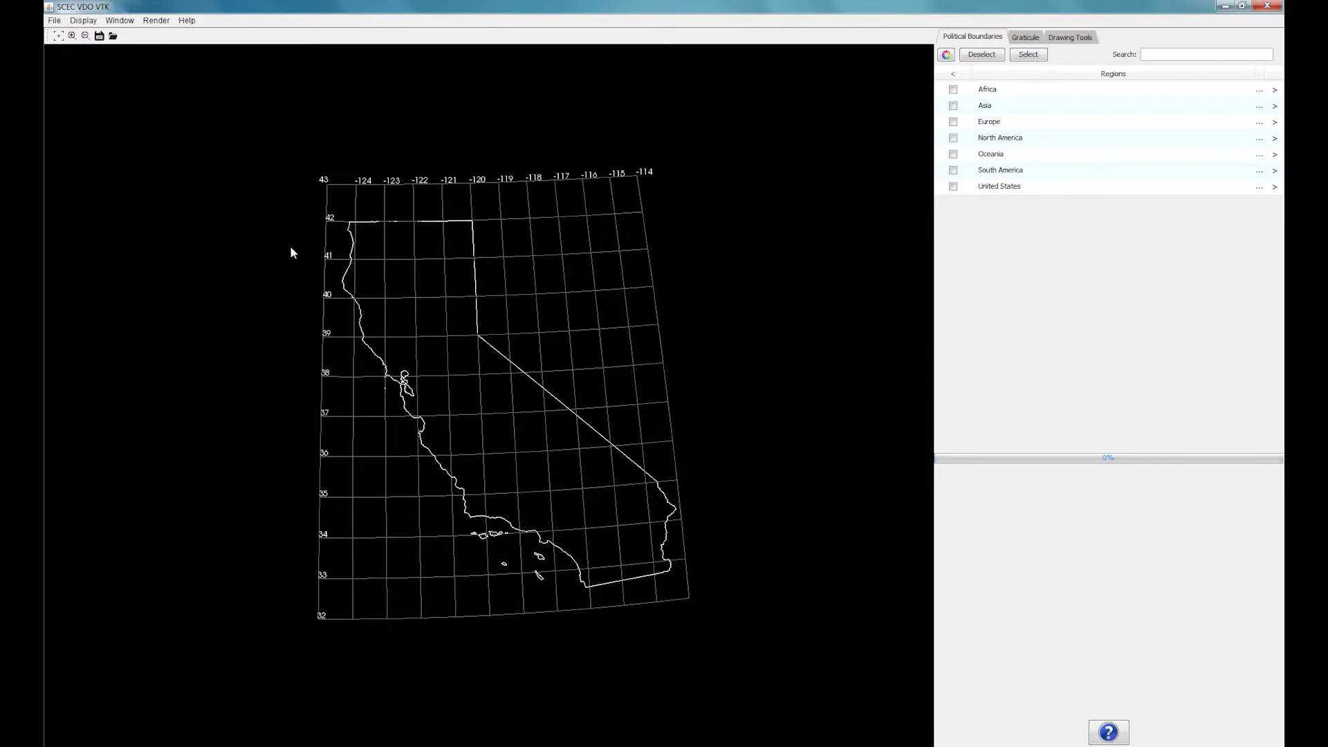
pyautogui.scroll(2, 394, 274)
pyautogui.scroll(-1, 395, 275)
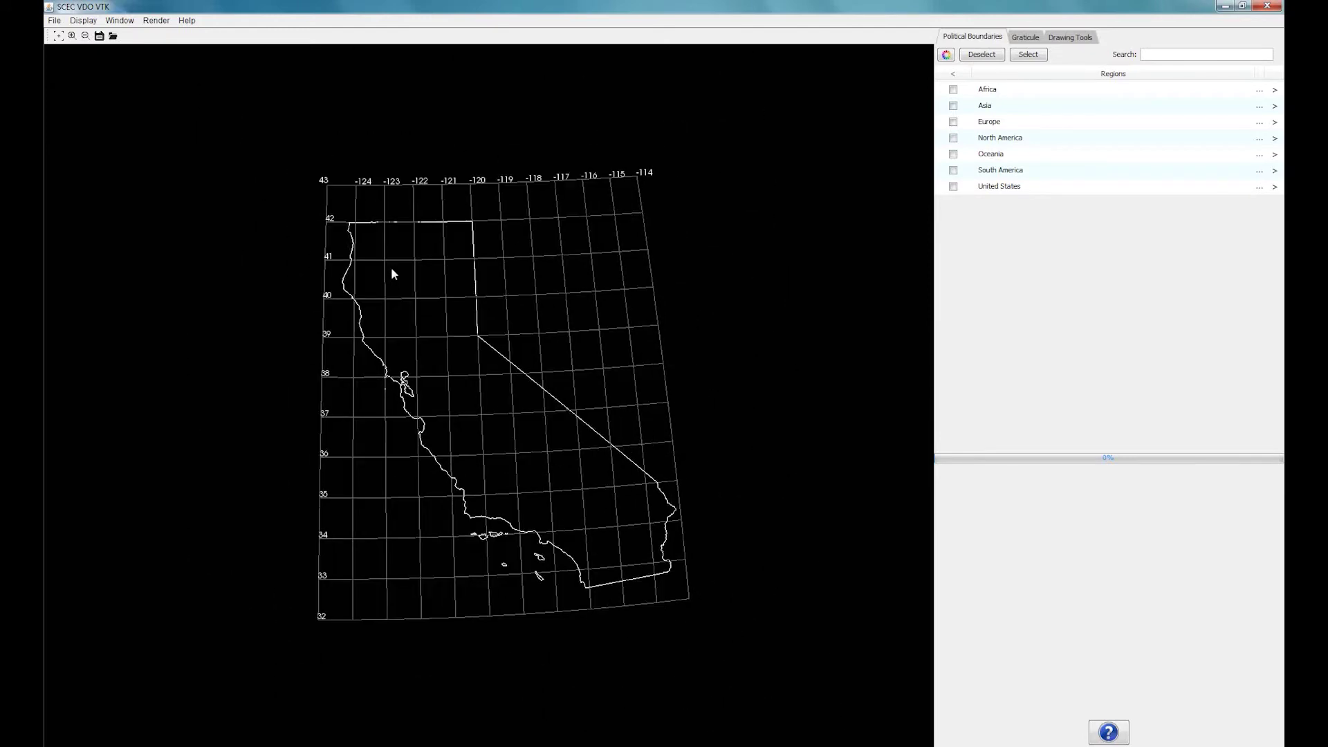
pyautogui.click(72, 38)
pyautogui.click(72, 38)
pyautogui.click(87, 38)
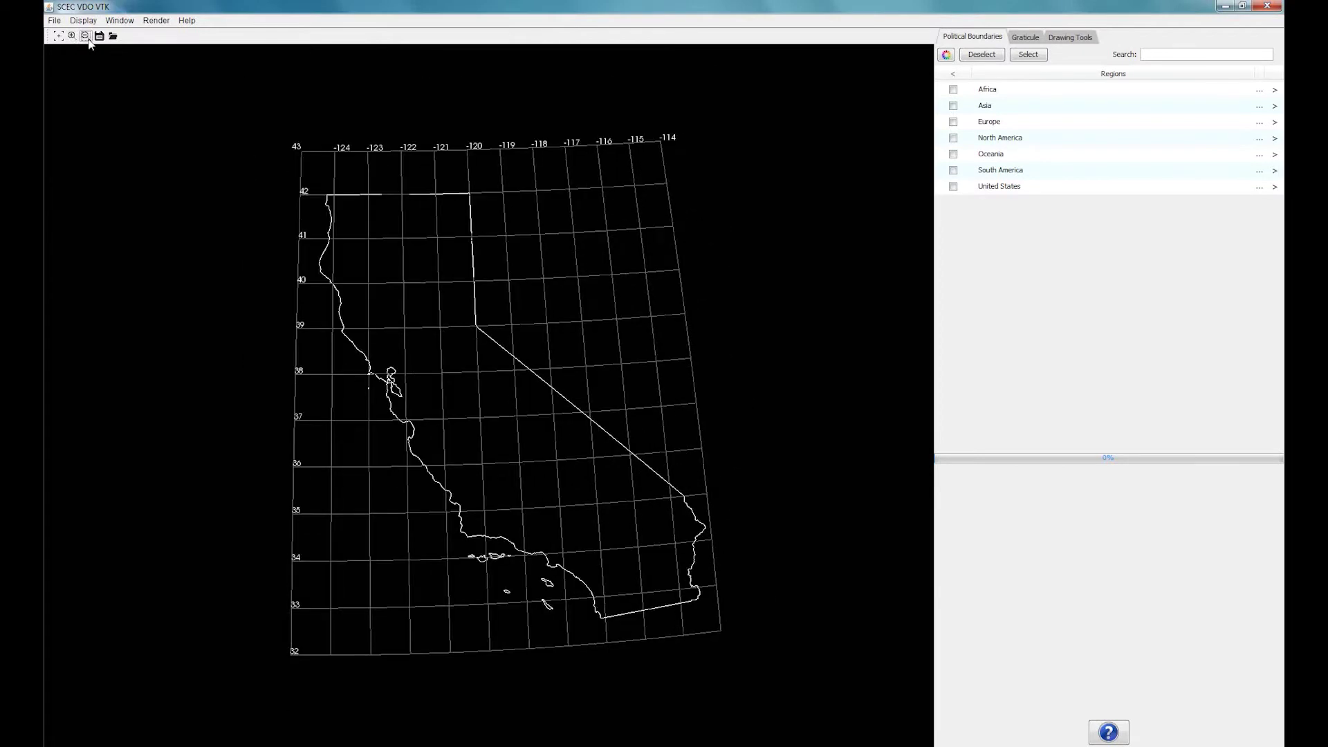
pyautogui.click(86, 38)
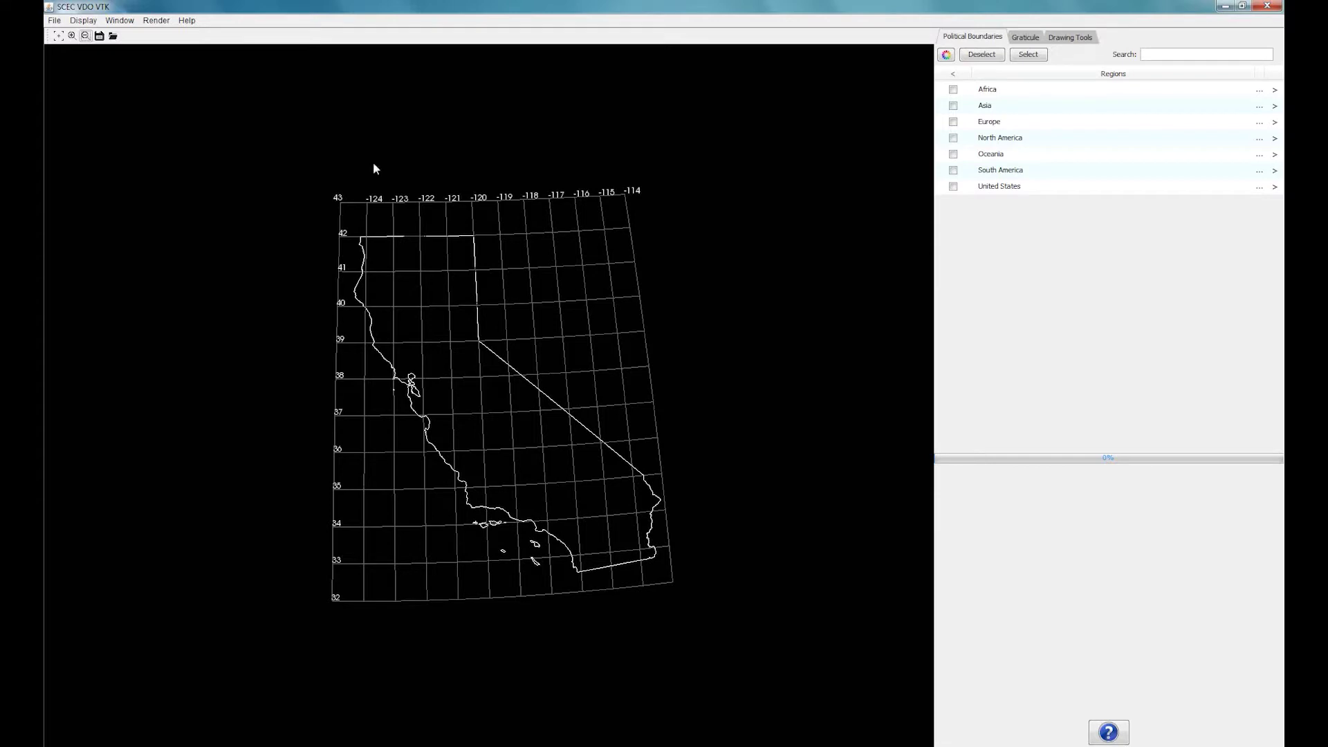
pyautogui.click(84, 21)
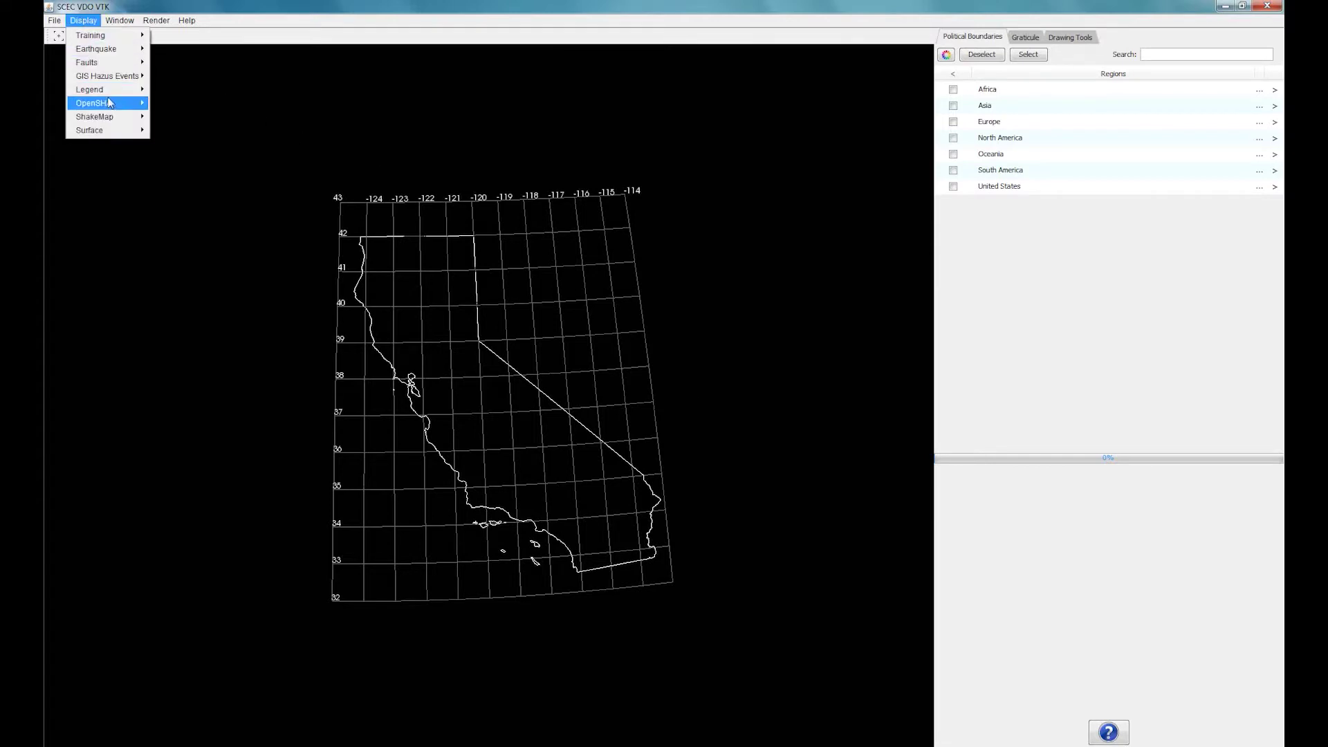
# Load Earthquake Simulators and show the ALLCAL2_1-7-11_Geometry.dat faults coloured by slip rate.
pyautogui.moveTo(111, 105)
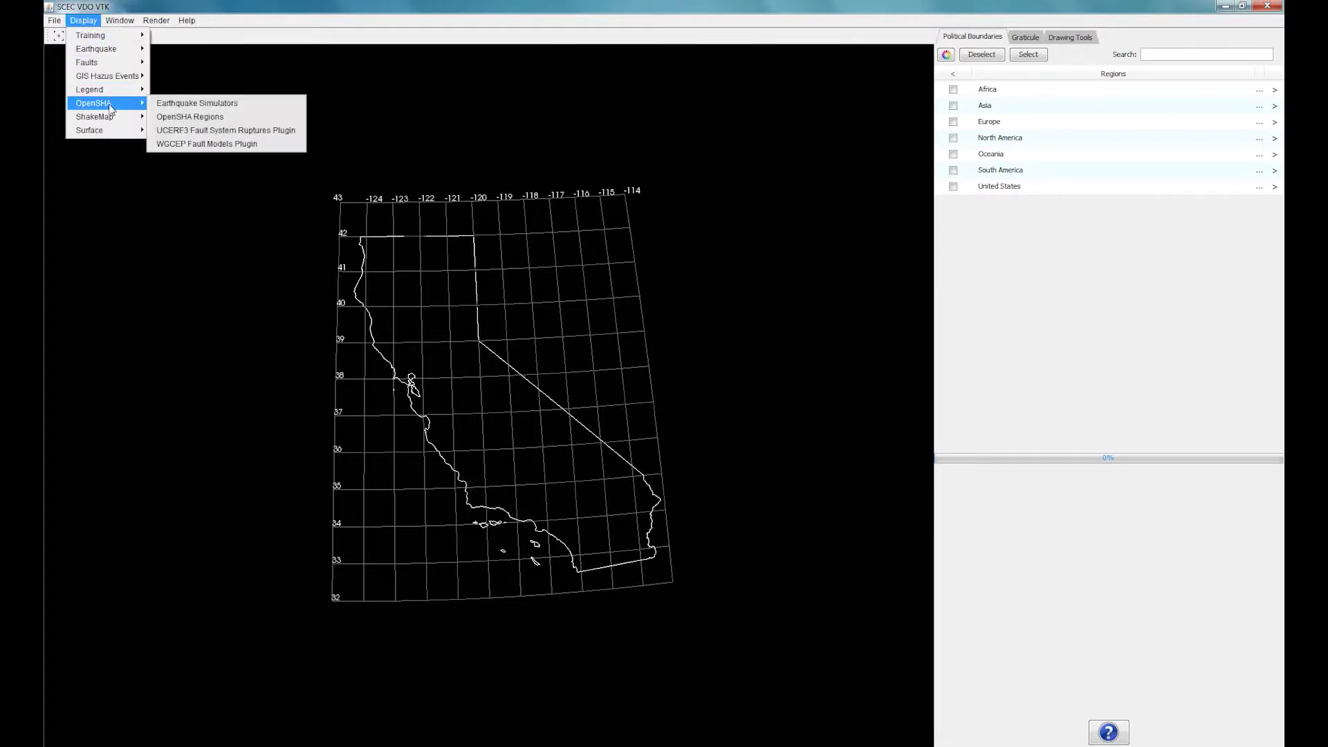
pyautogui.click(188, 104)
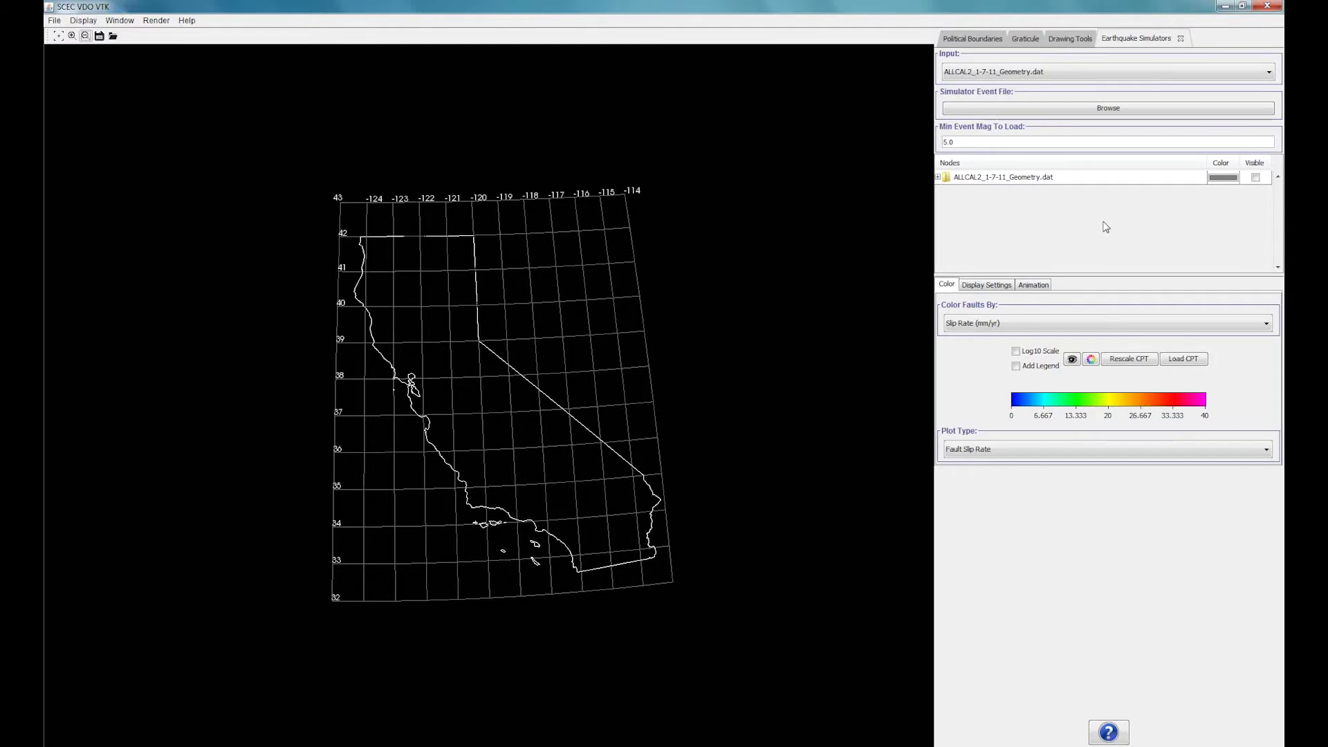
pyautogui.click(1128, 73)
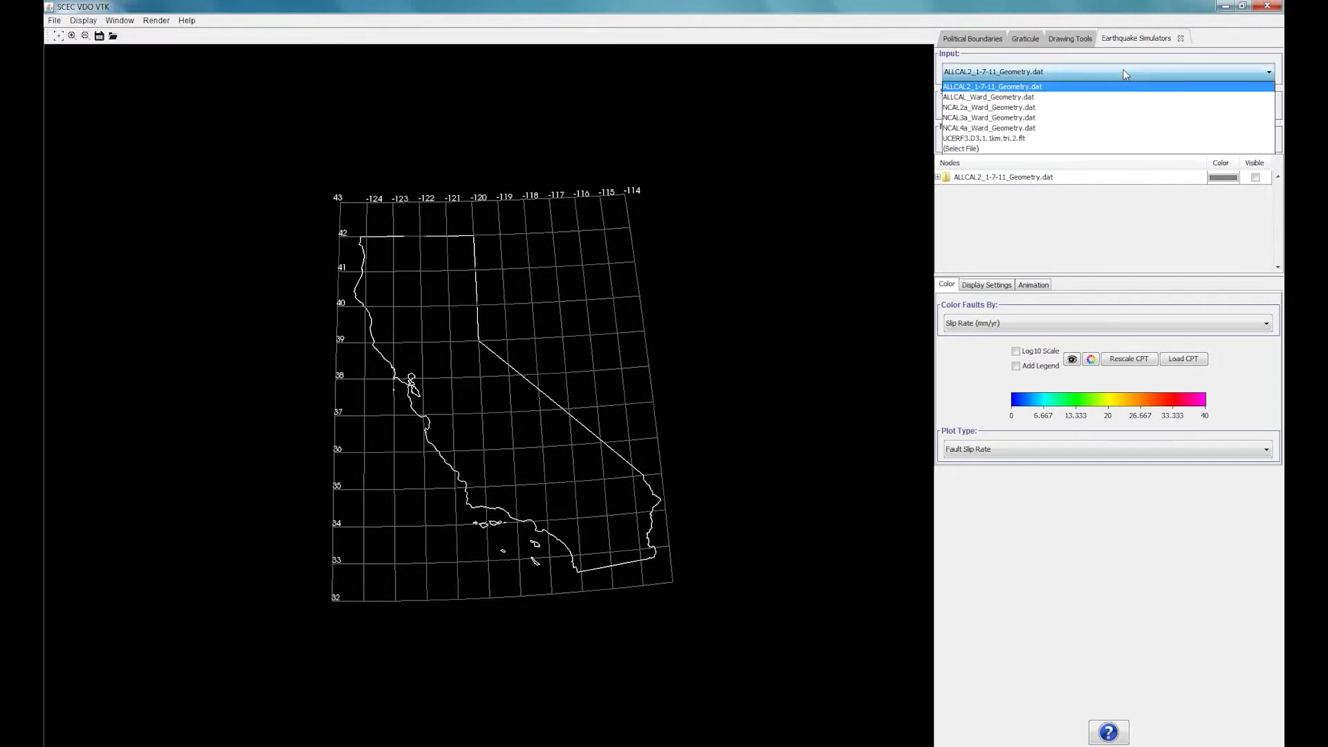
pyautogui.click(978, 87)
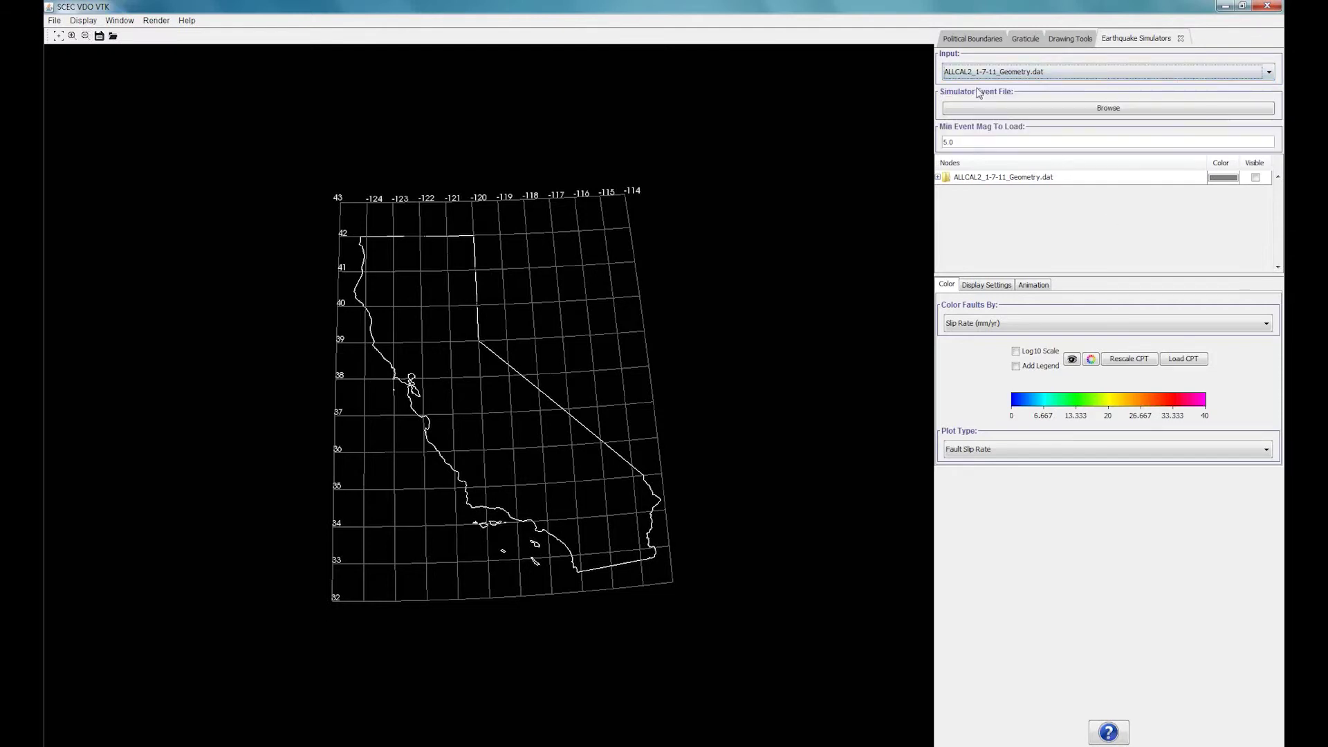
pyautogui.click(1256, 178)
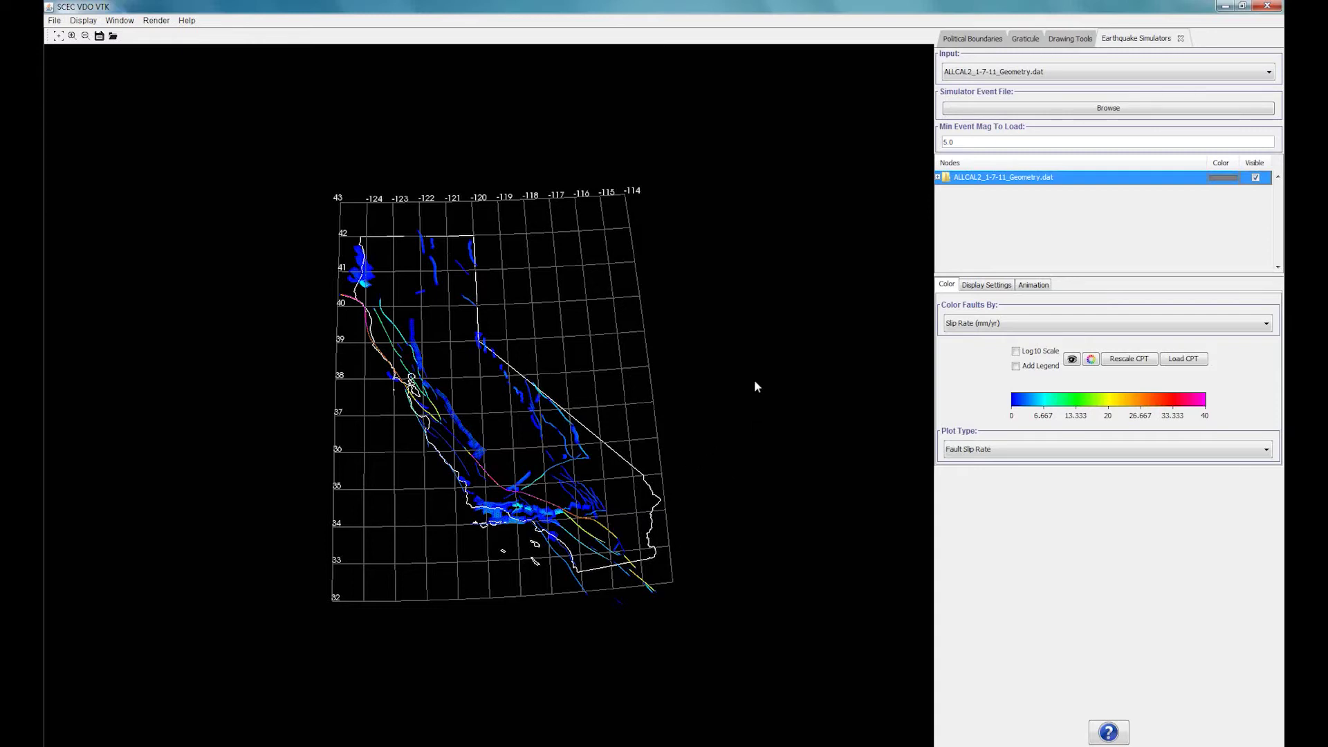
pyautogui.click(157, 21)
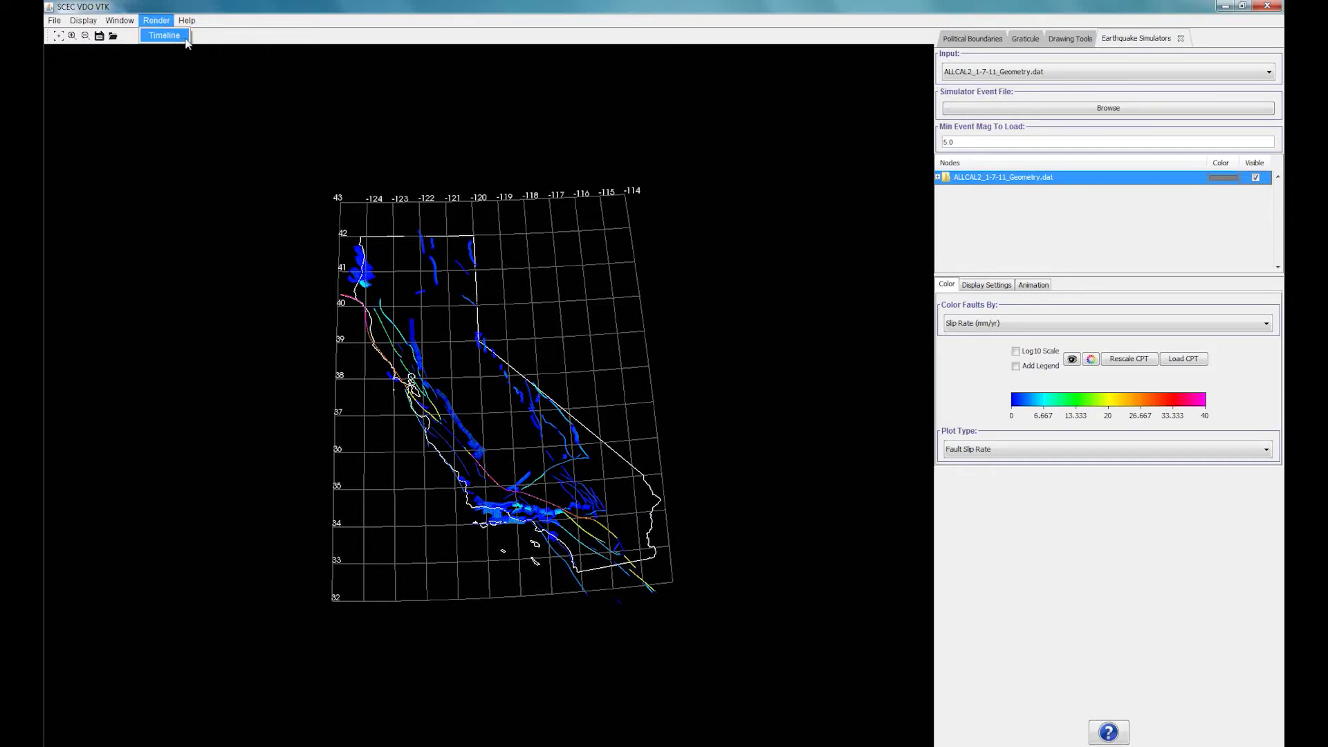
# Add a camera keyframe at 0 s on the timeline, then zoom in over central California.
pyautogui.click(185, 39)
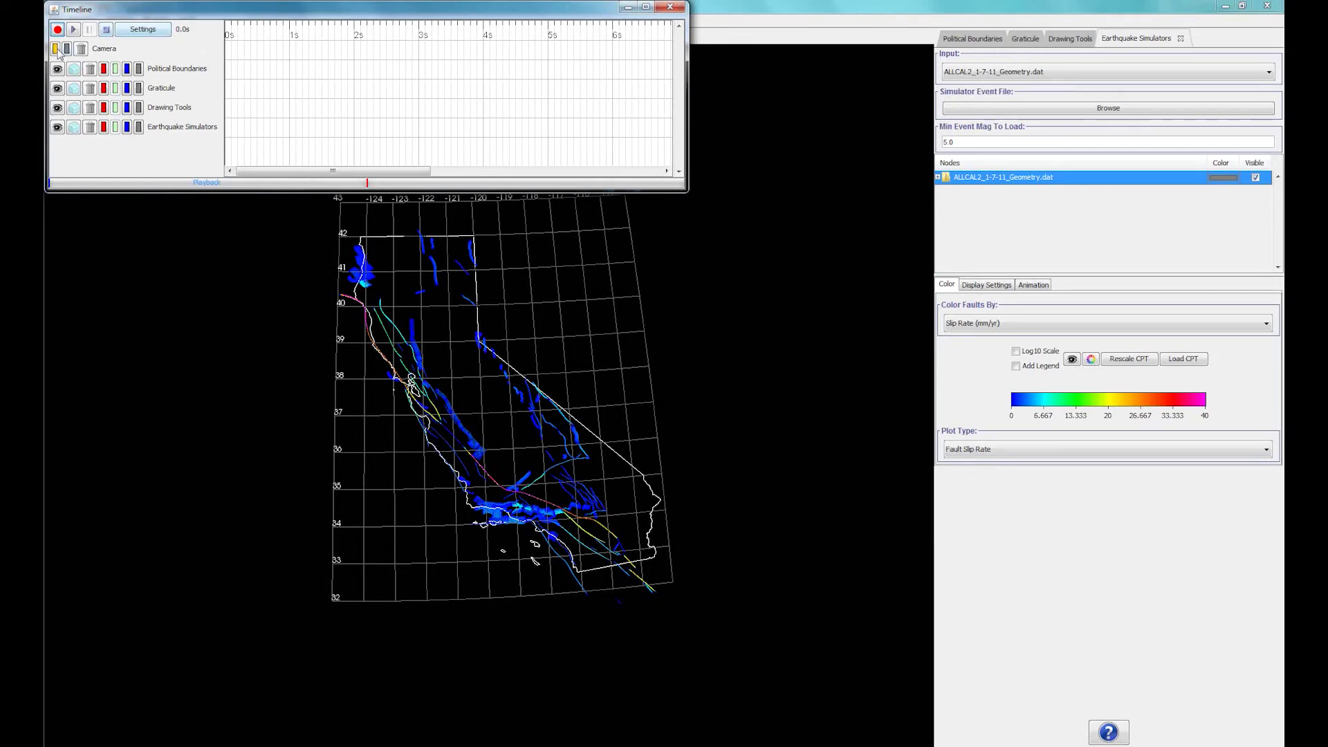
pyautogui.click(57, 52)
pyautogui.click(503, 502)
pyautogui.scroll(10, 503, 501)
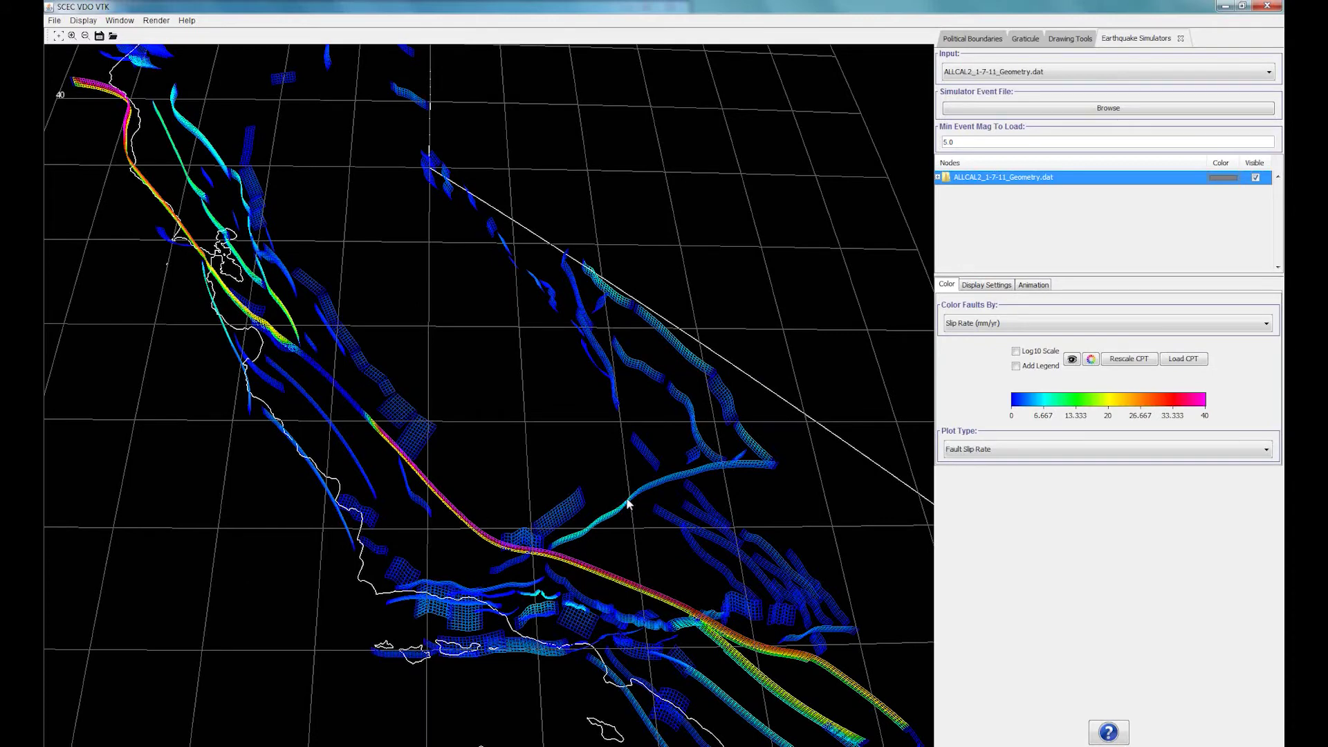
# Add Earthquake Simulators keyframes hiding then reshowing the faults, and preview the animation from the start.
pyautogui.moveTo(359, 746)
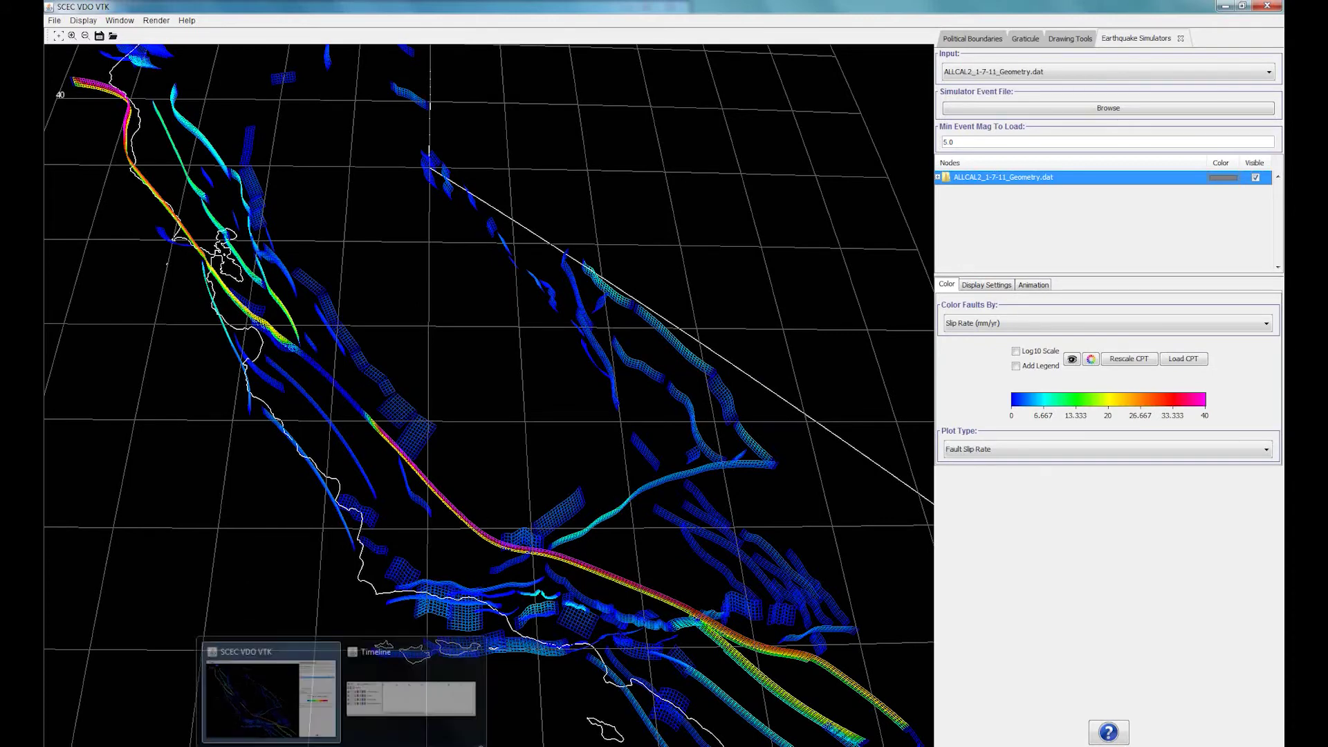
pyautogui.click(410, 725)
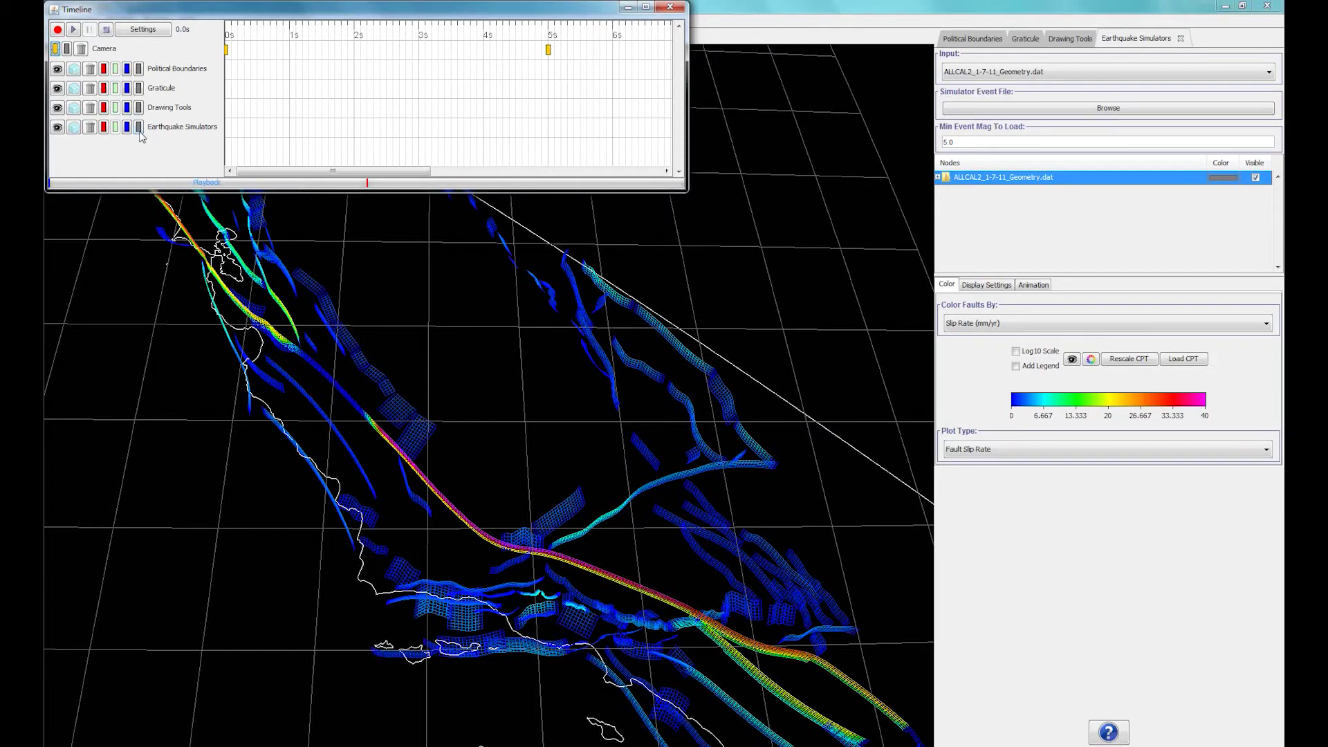
pyautogui.click(139, 127)
pyautogui.click(73, 29)
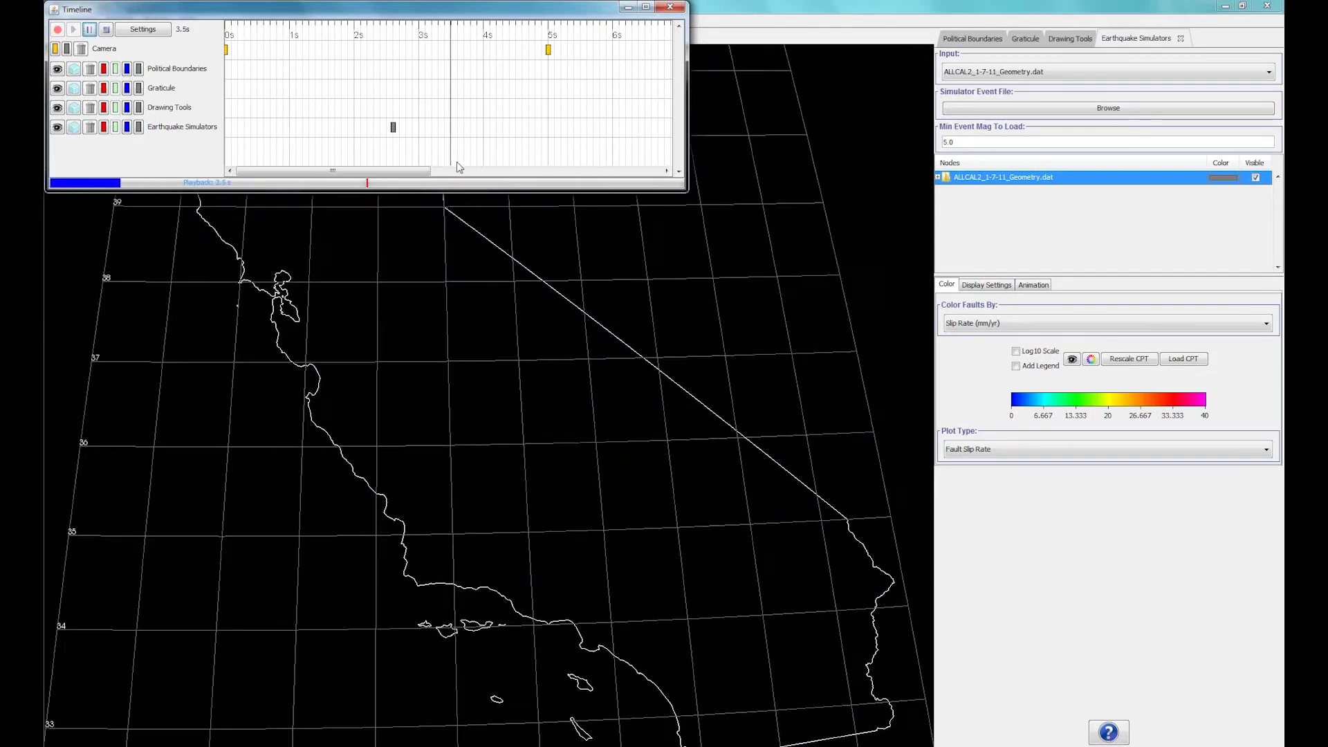
pyautogui.click(126, 126)
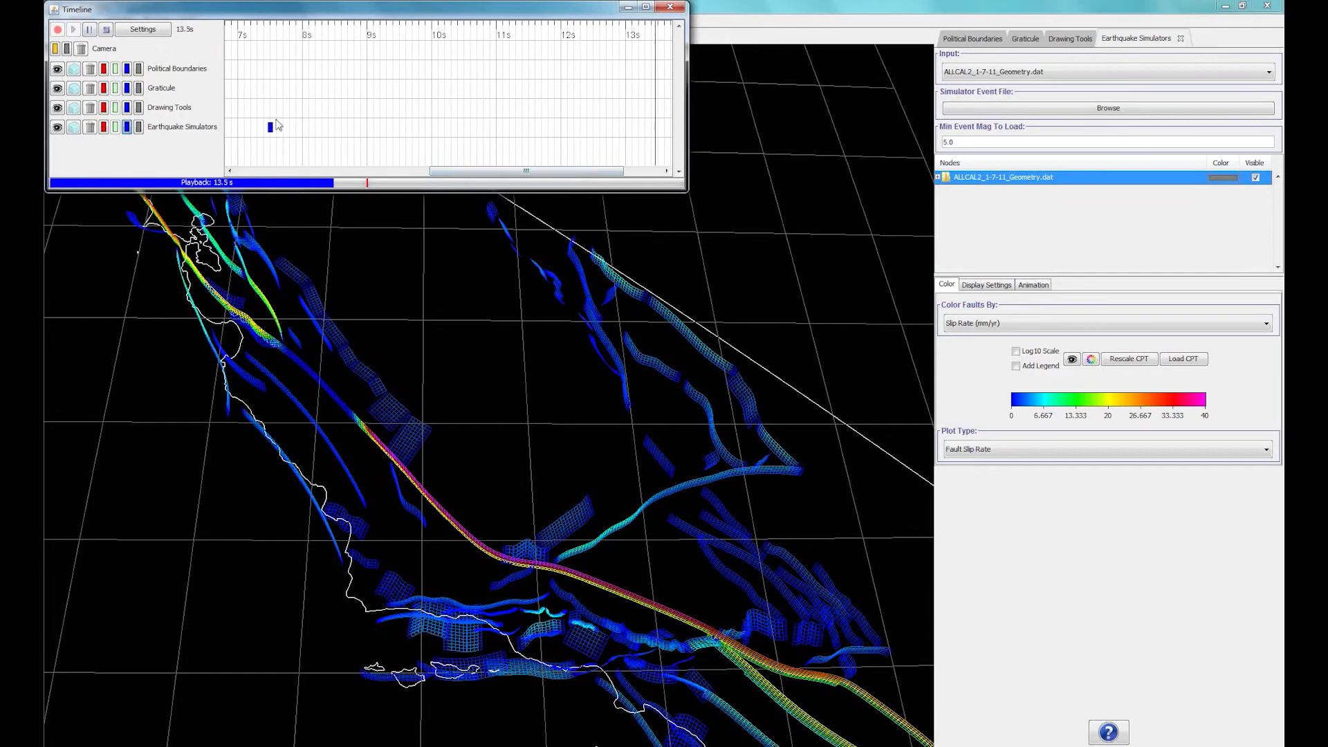
pyautogui.click(106, 29)
pyautogui.click(74, 29)
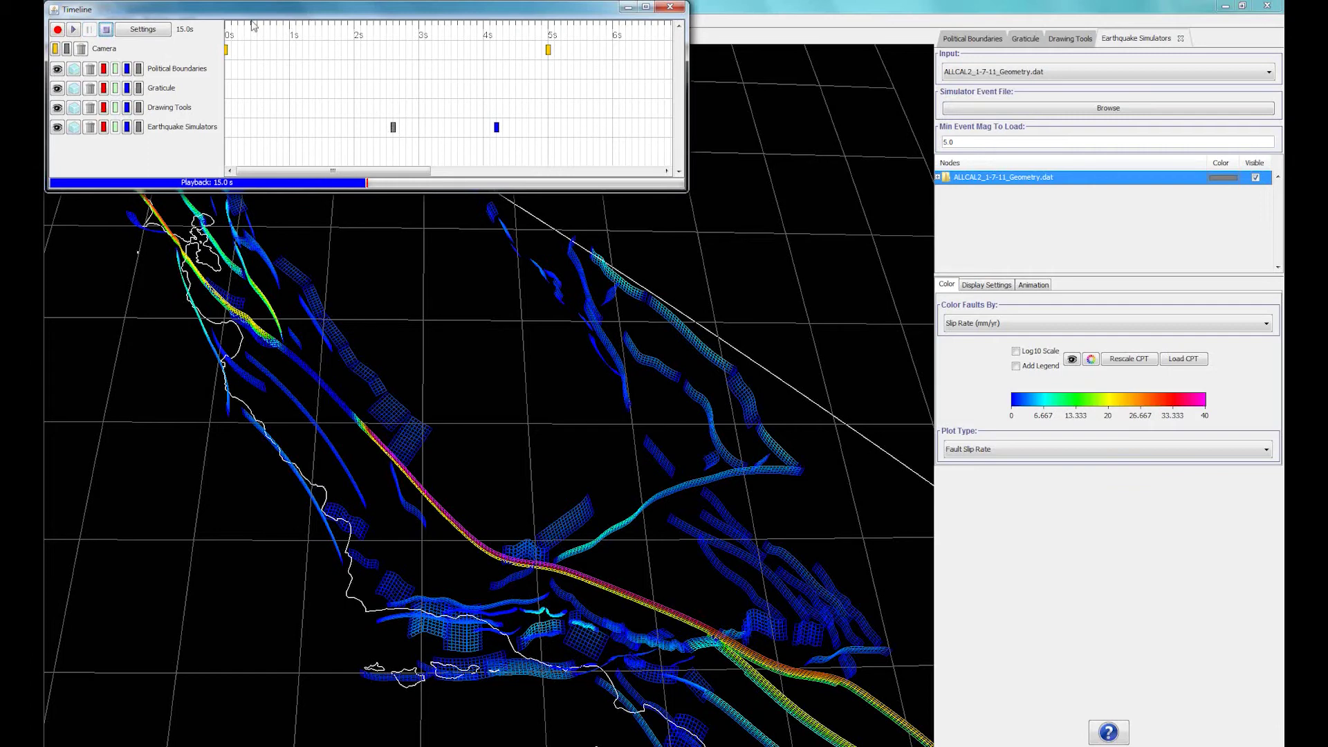
pyautogui.click(159, 31)
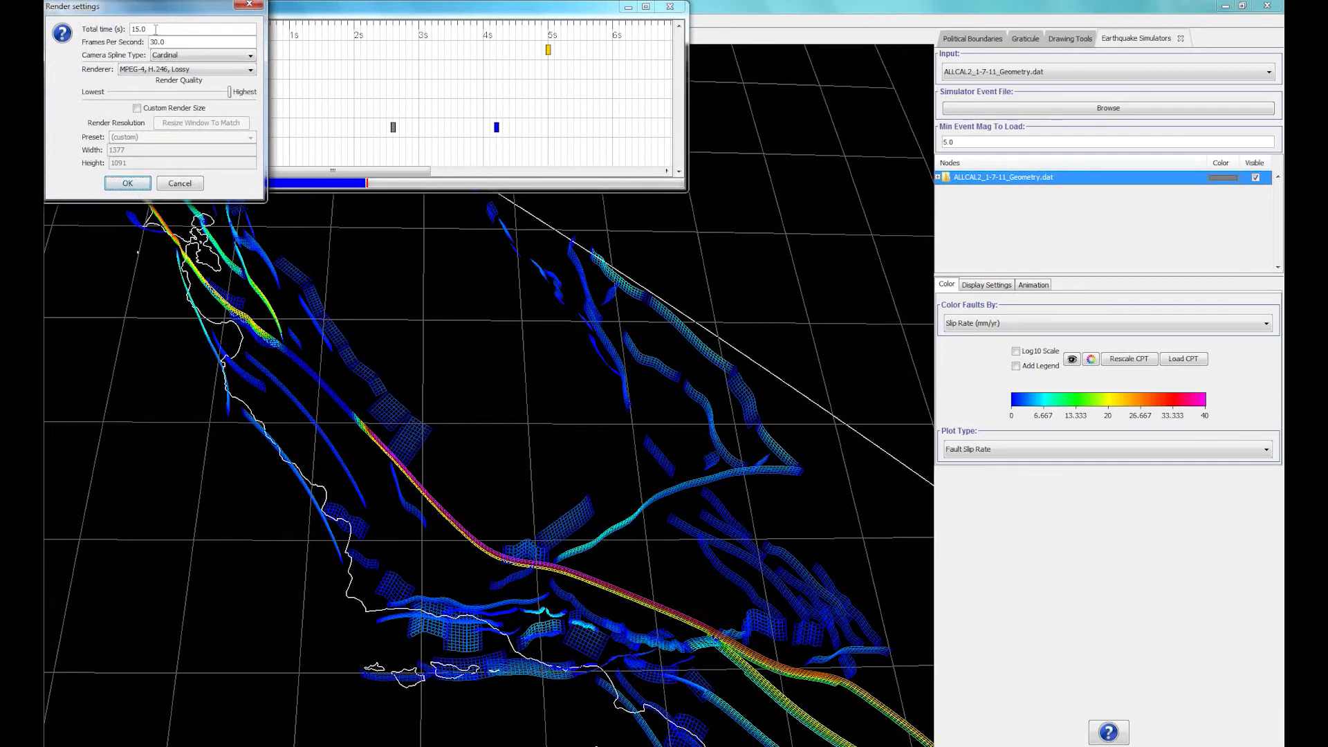
# Set the animation total time to 10.0 s, preview playback, and start recording to an MP4 file.
pyautogui.click(142, 29)
pyautogui.write('0')
pyautogui.click(140, 184)
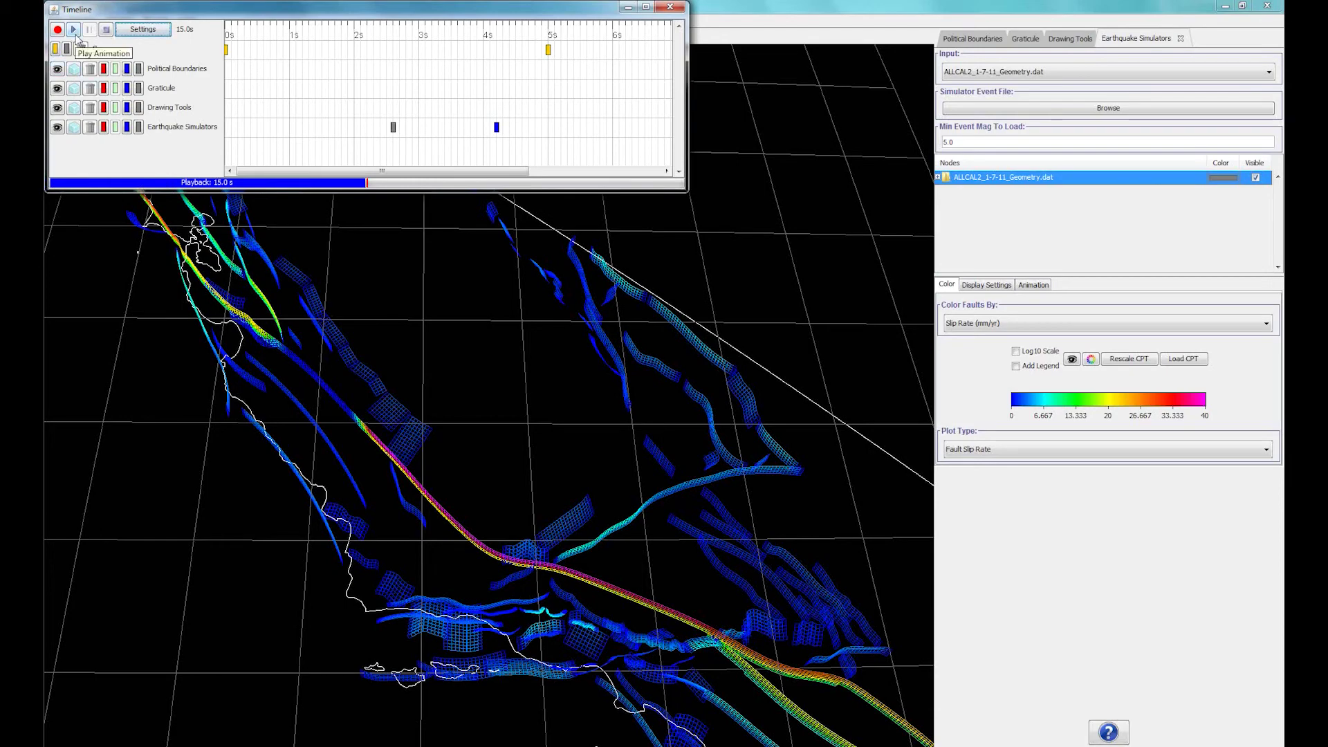
pyautogui.click(74, 29)
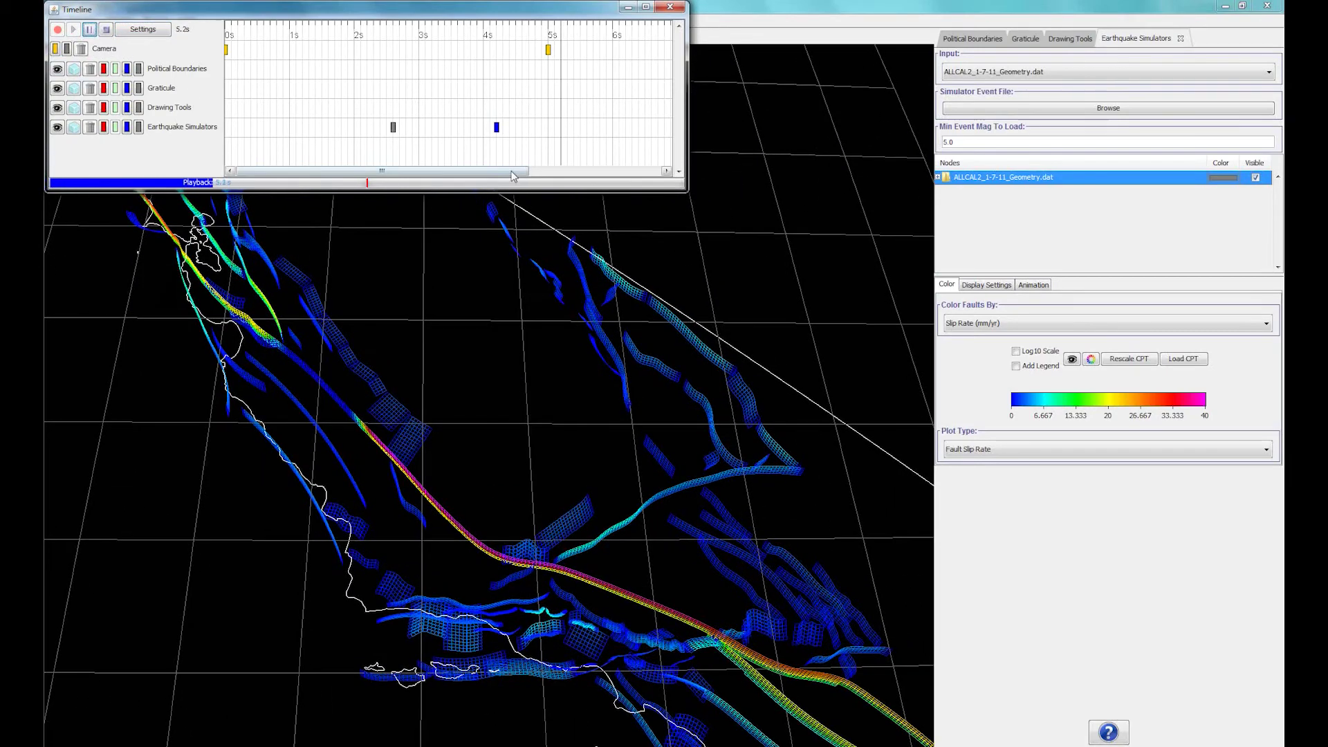
pyautogui.click(58, 30)
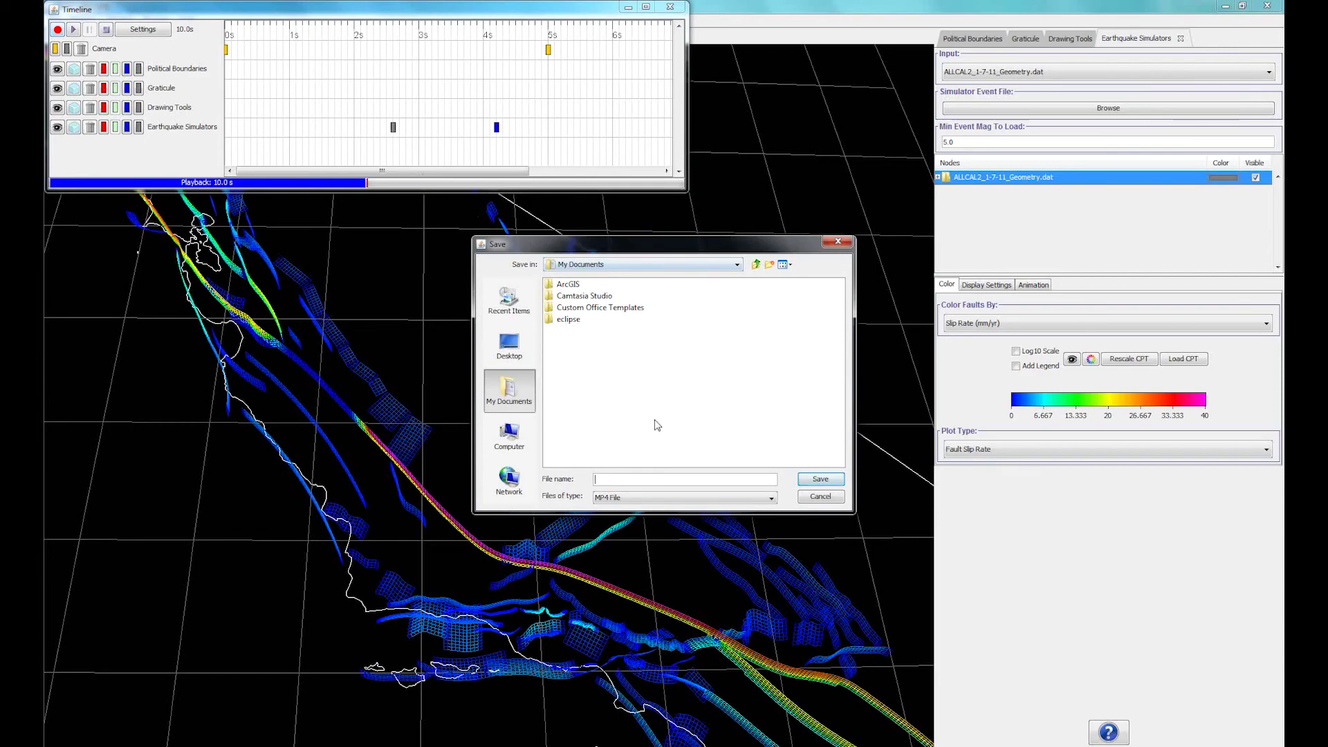
# Render the 'my animation' MPEG-4 movie into Documents and open it from Windows Explorer.
pyautogui.write('movie')
pyautogui.click(807, 483)
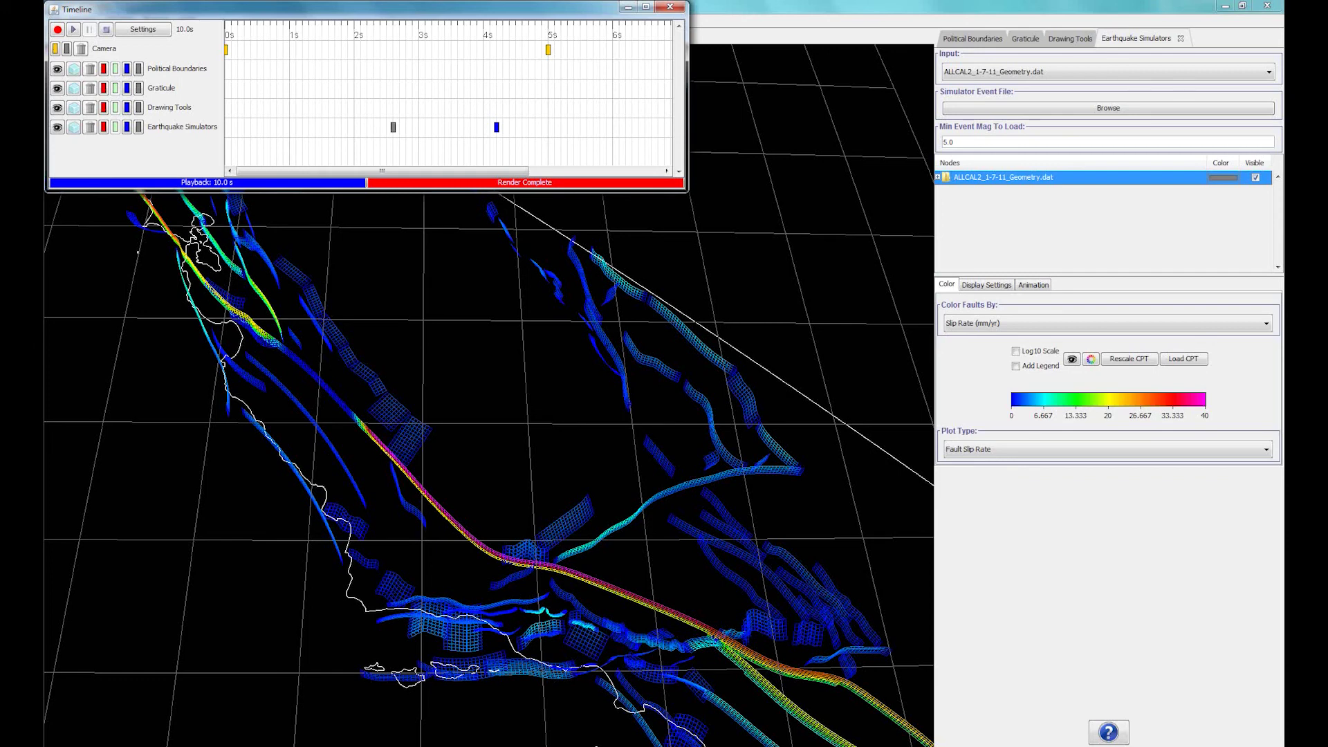
pyautogui.click(142, 745)
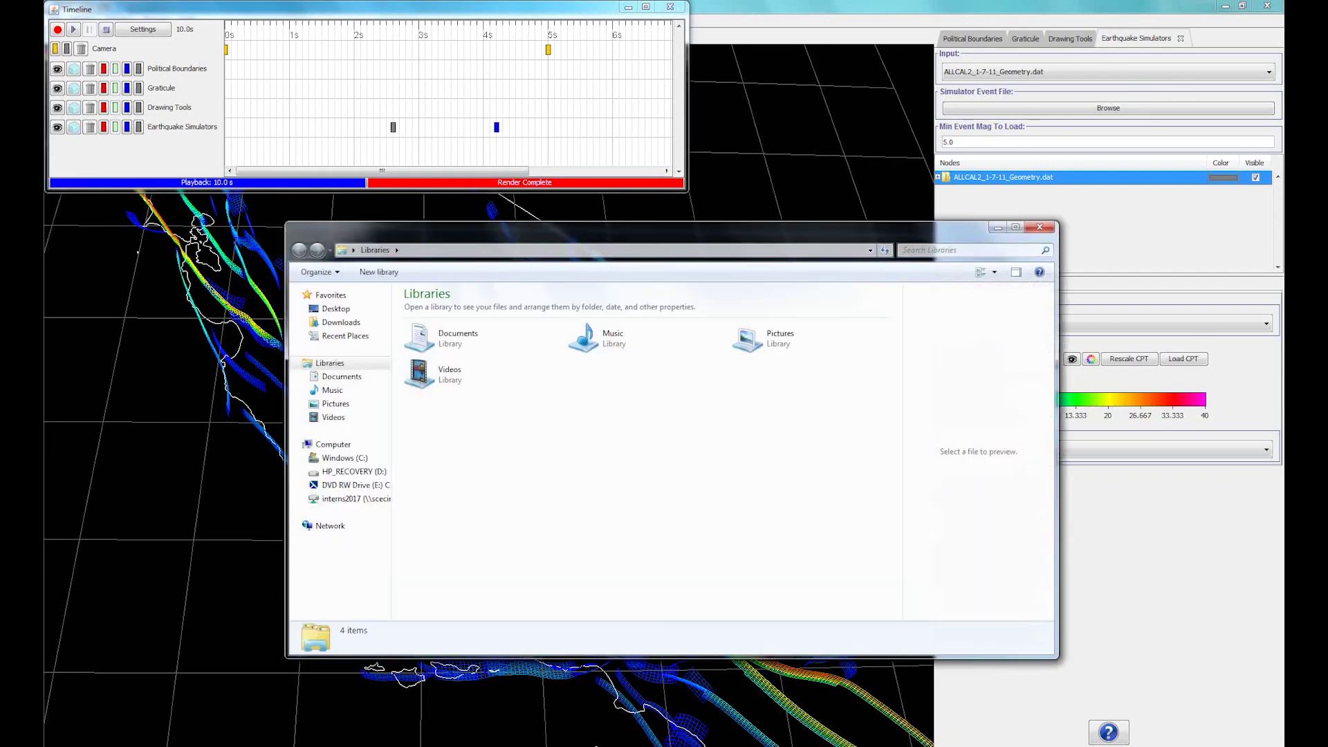
pyautogui.doubleClick(447, 338)
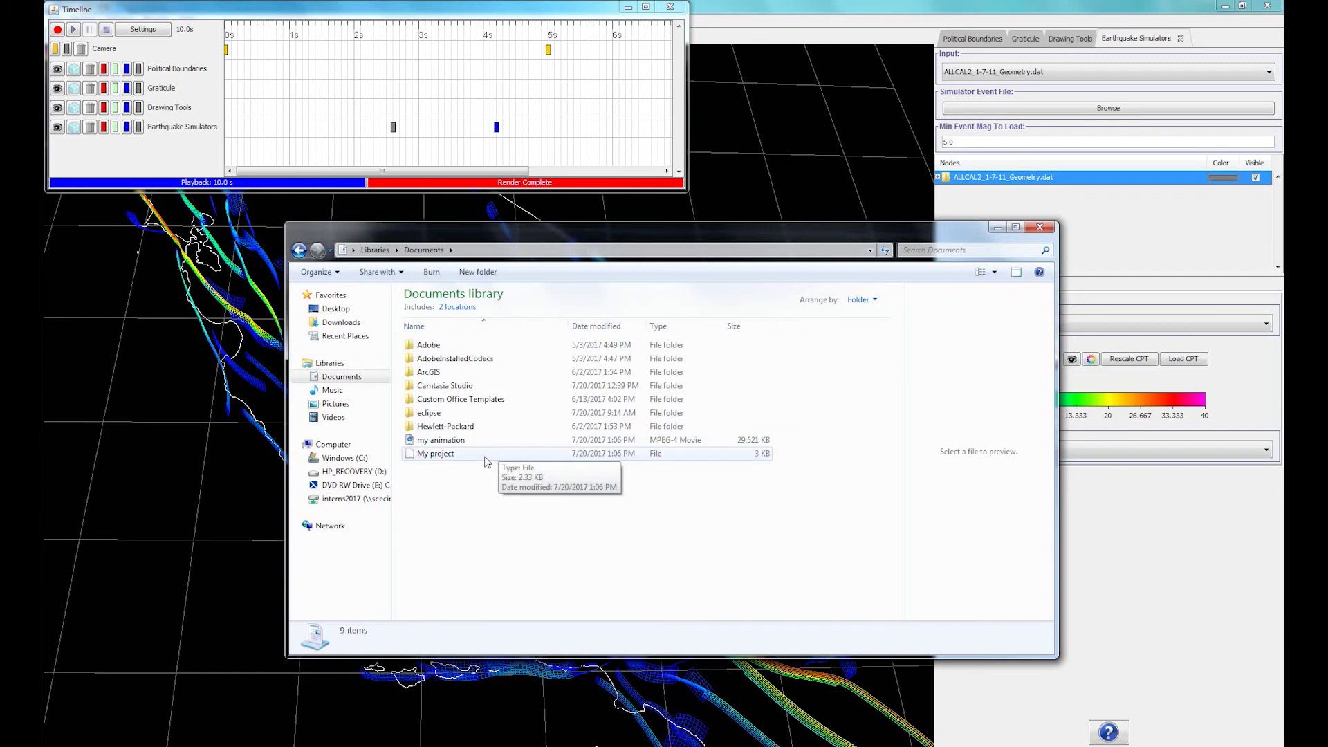
pyautogui.doubleClick(490, 441)
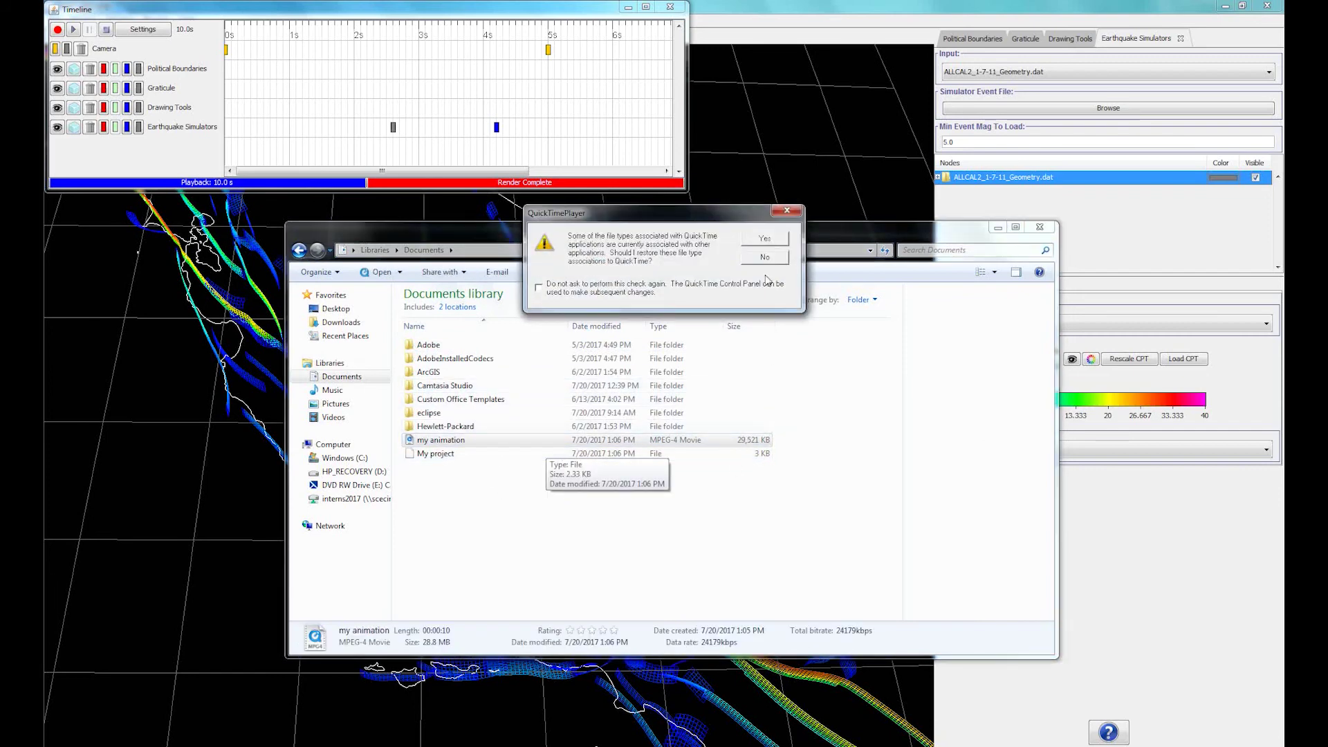
# Dismiss the QuickTime file-association prompt so 'my animation' plays in QuickTime Player.
pyautogui.click(787, 210)
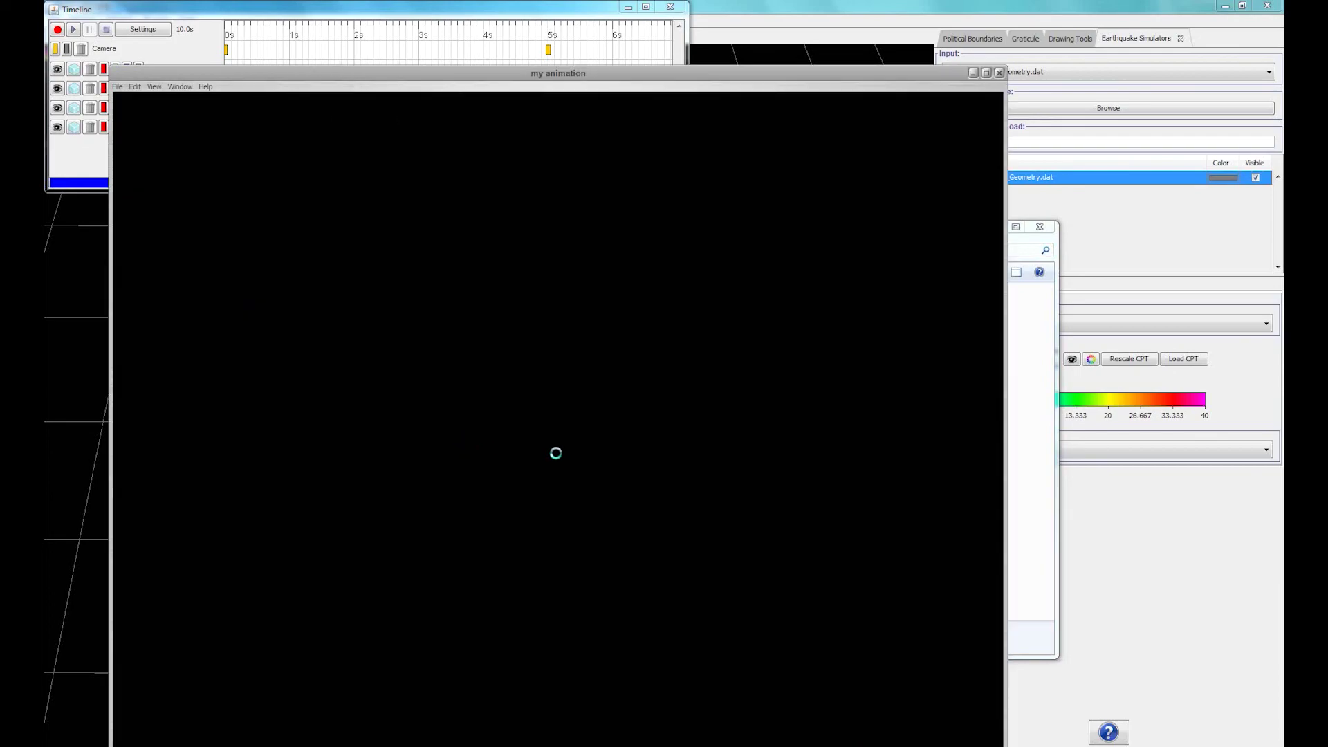